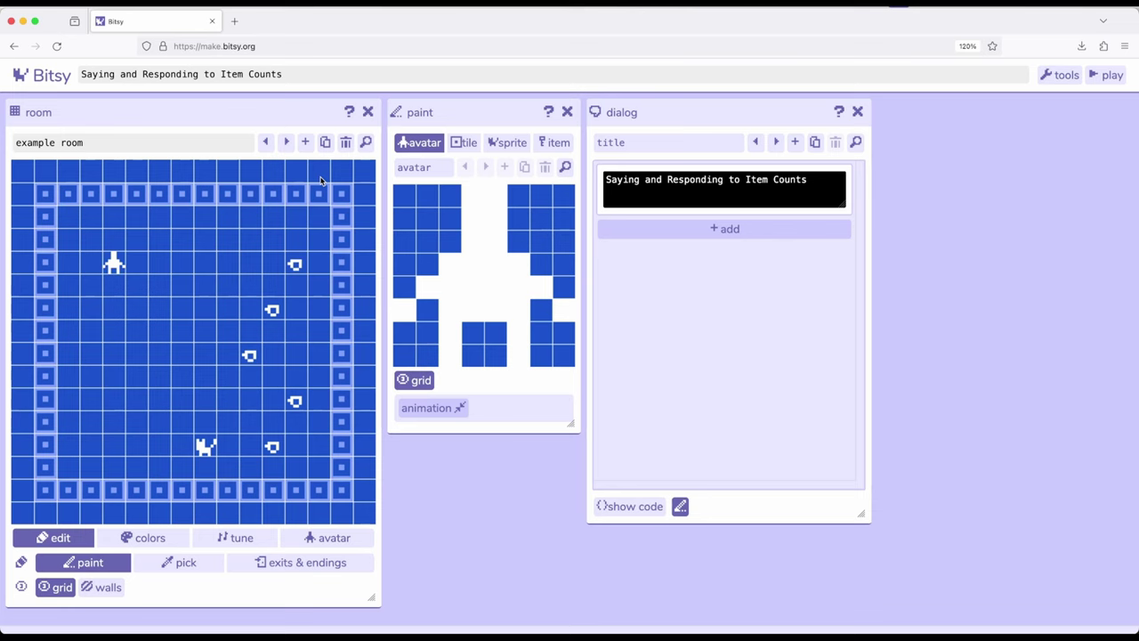
# Step: Show the tea item with its "You have collected [tea] so far." dialog
pyautogui.click(162, 113)
# Step: Open the Inventory panel of tea and key counts, then show the cat's branching tea dialog
pyautogui.click(567, 147)
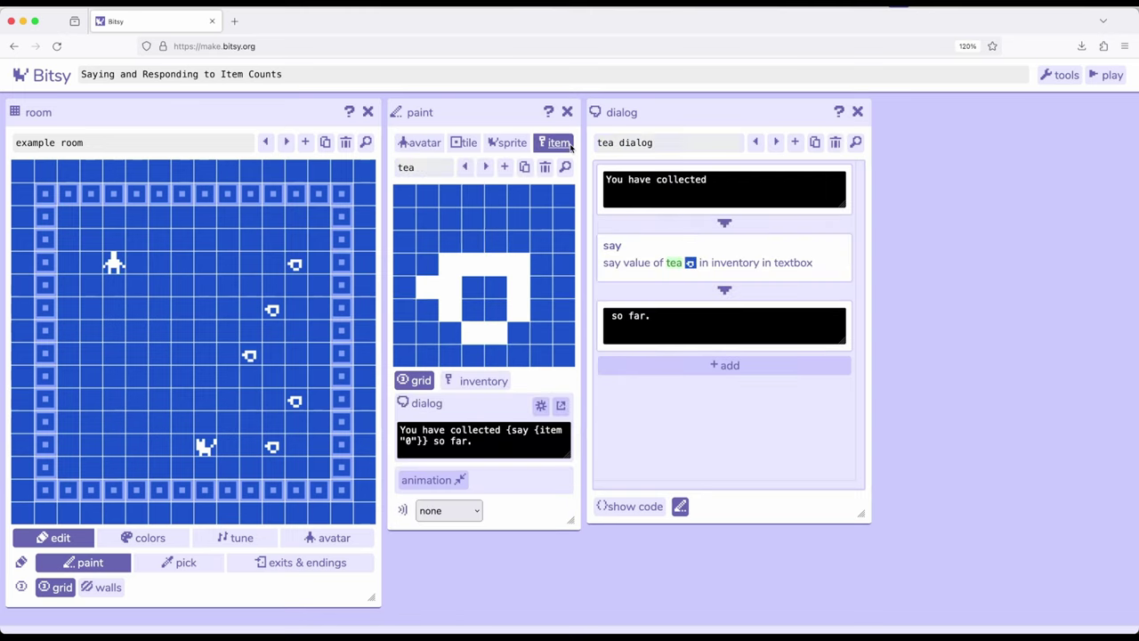
pyautogui.click(485, 382)
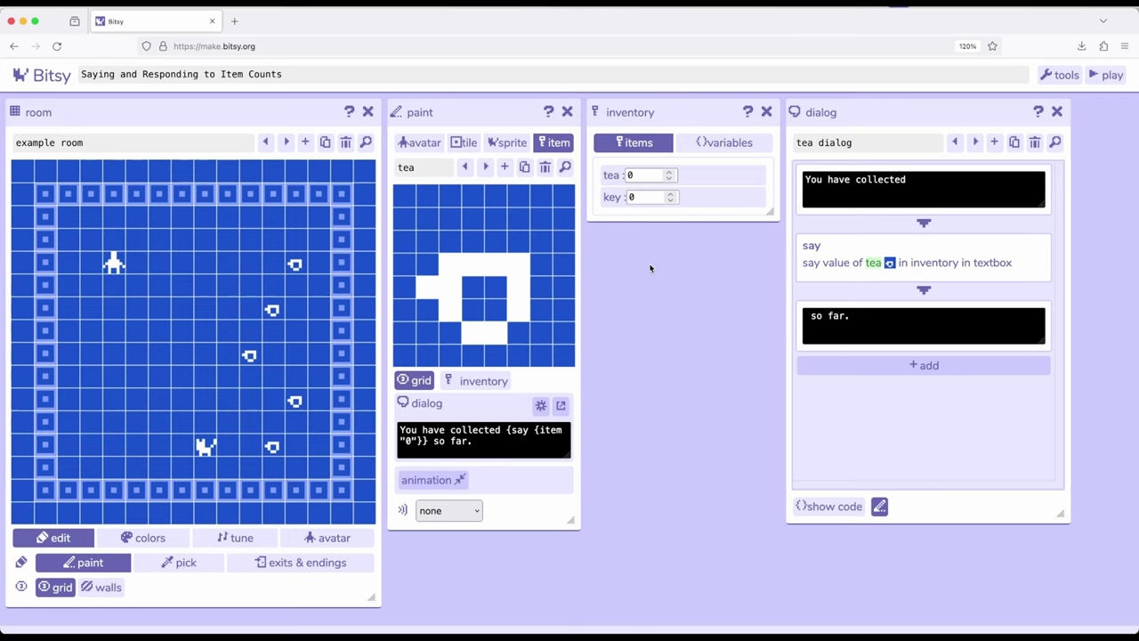
pyautogui.click(500, 145)
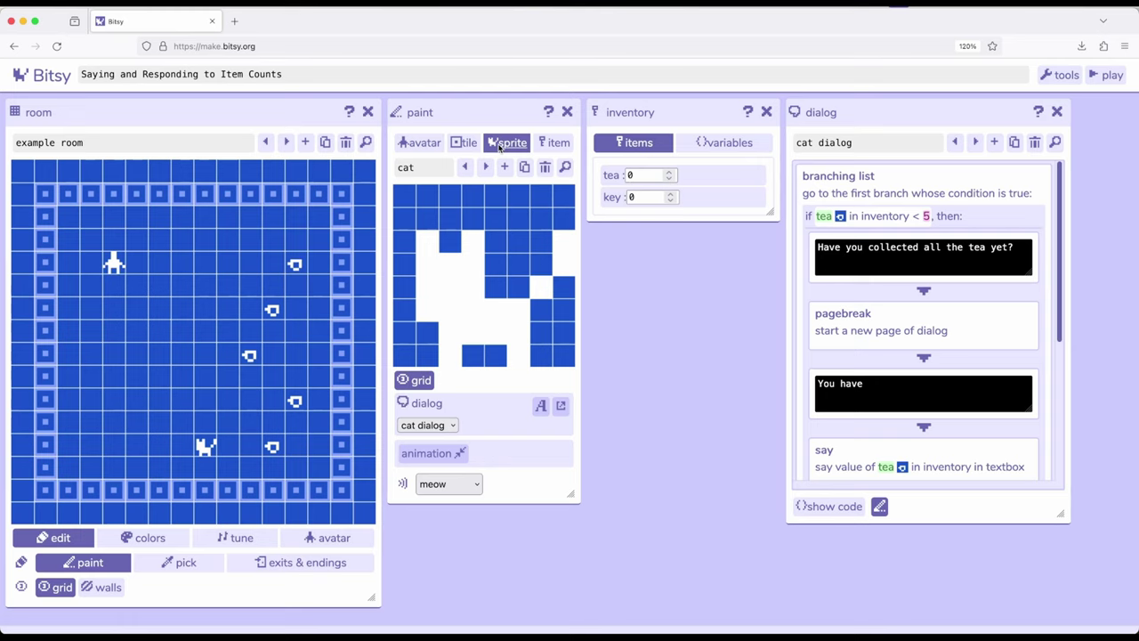
# Step: Dock the cat's dialog editor beside the paint panel and expand its "You have" line
pyautogui.click(562, 408)
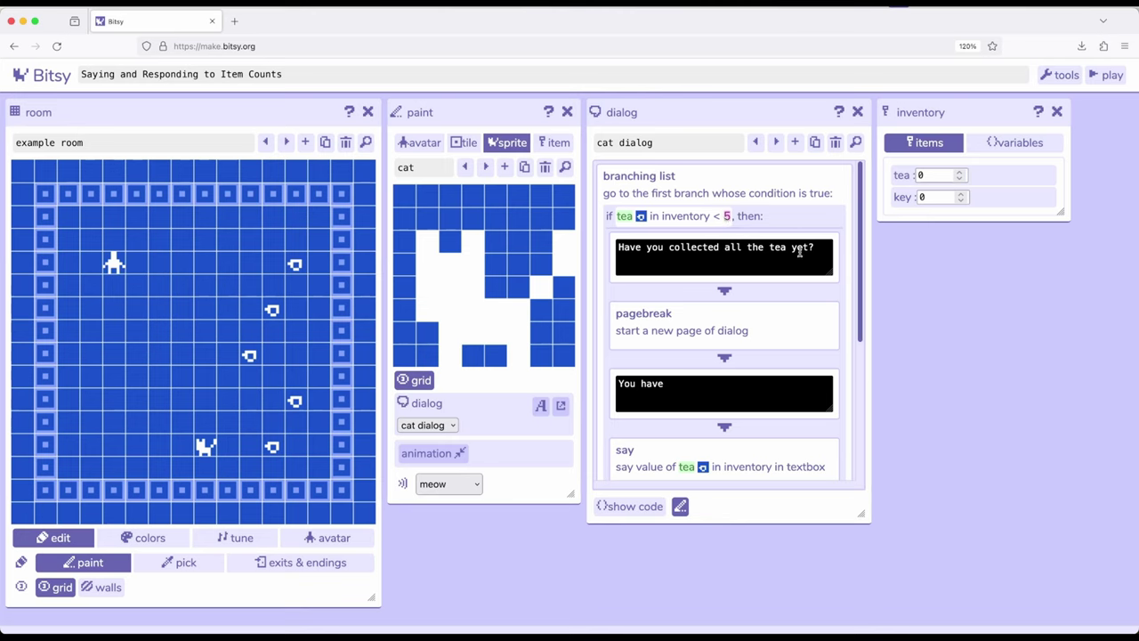
pyautogui.scroll(-1, 673, 271)
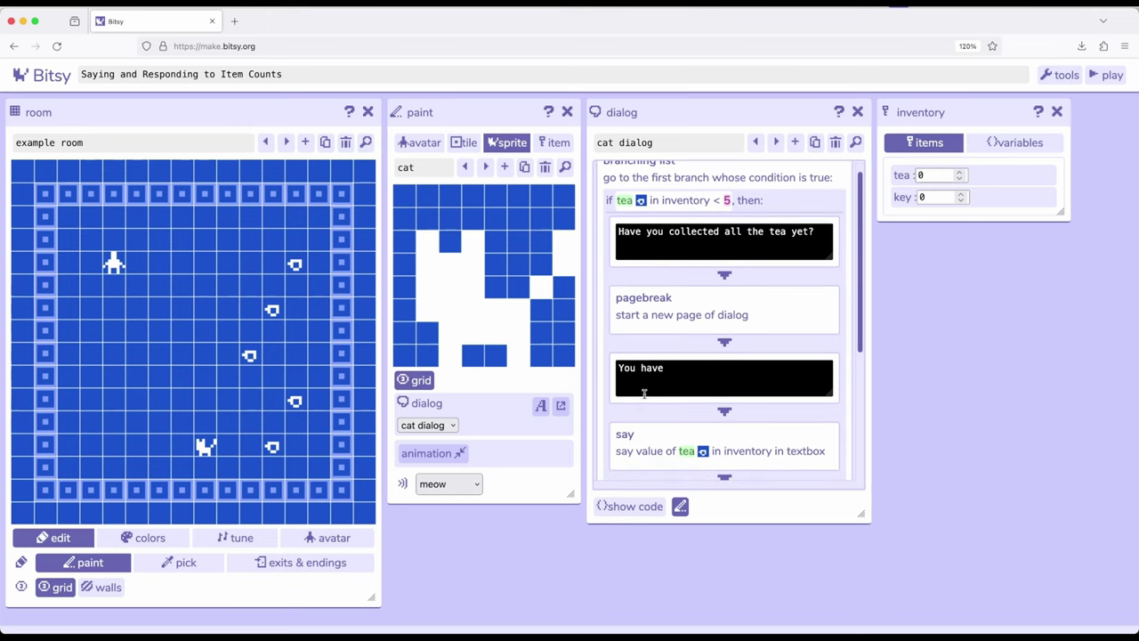
pyautogui.click(708, 370)
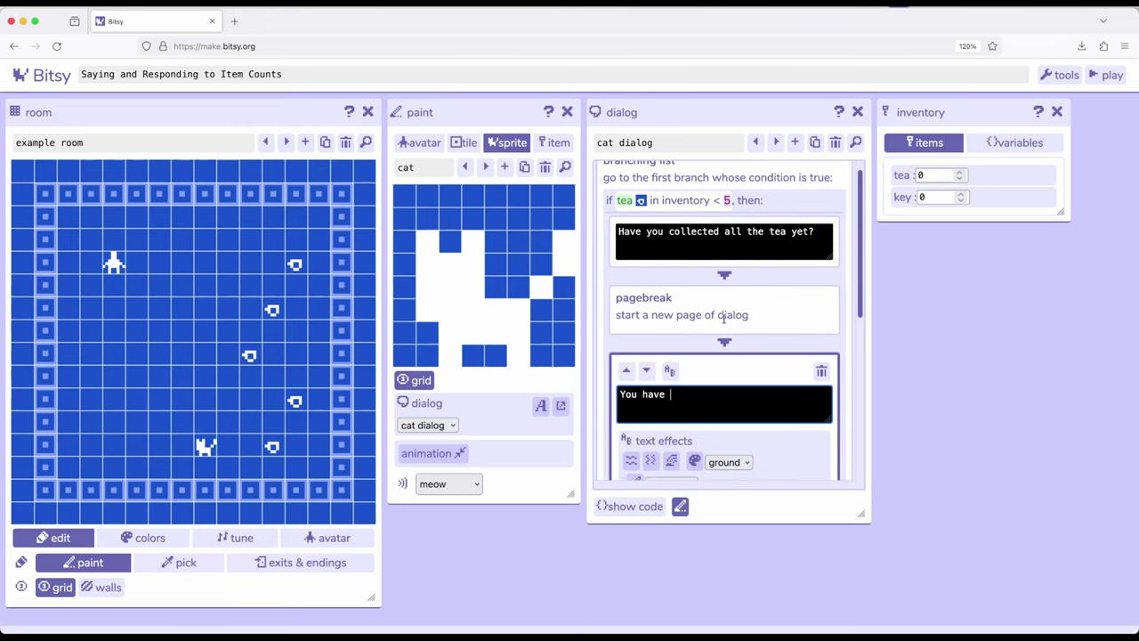
pyautogui.scroll(-5, 672, 302)
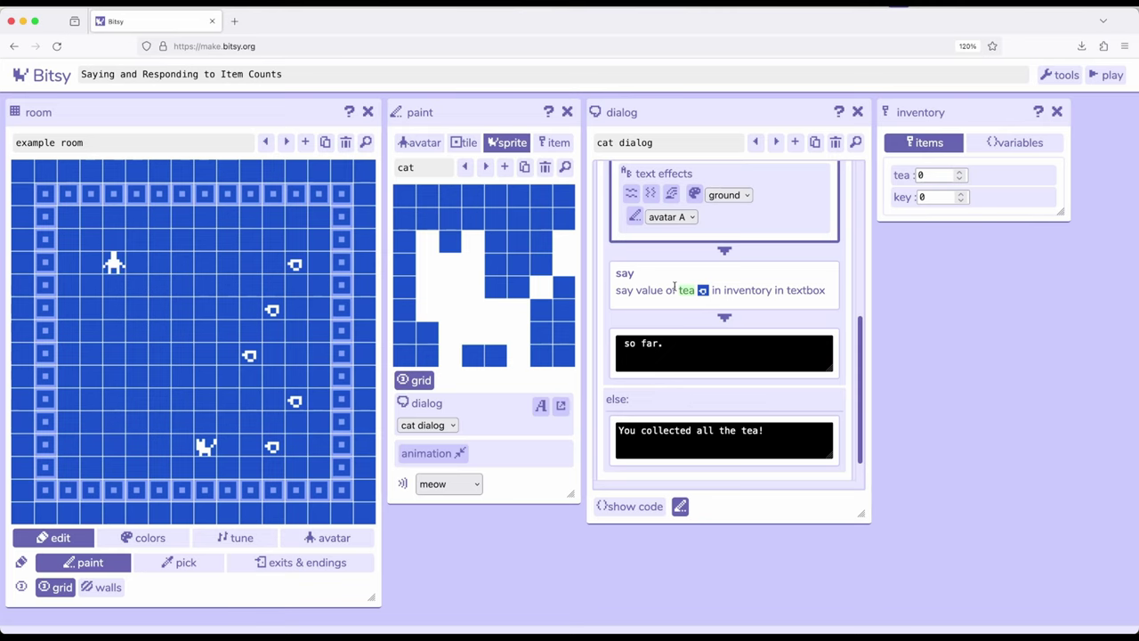
pyautogui.scroll(5, 673, 286)
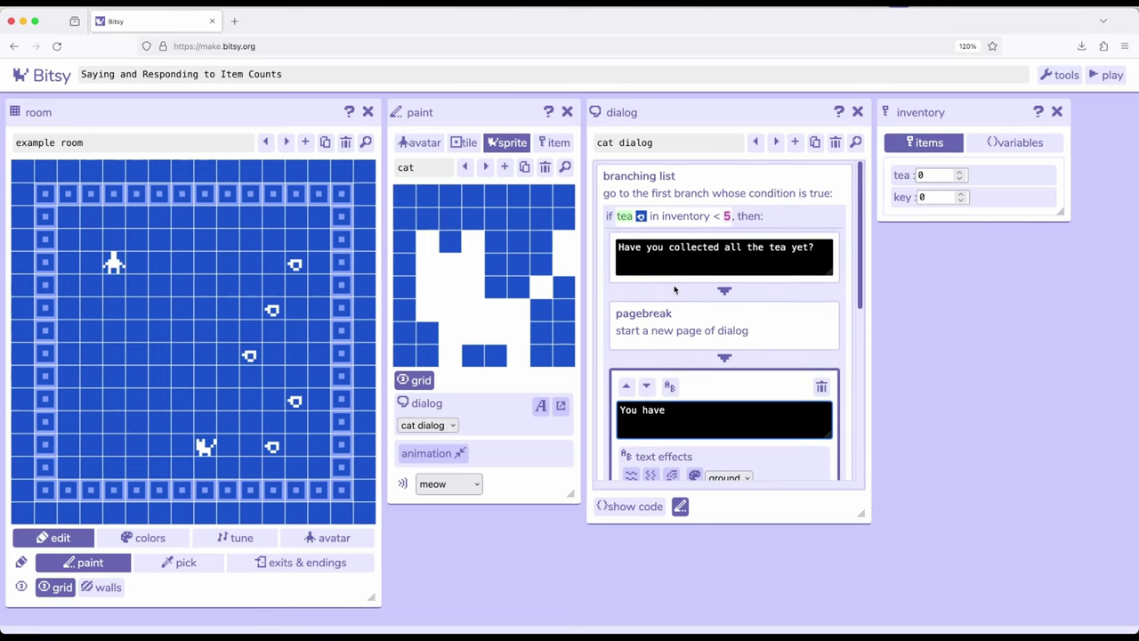
pyautogui.scroll(-5, 674, 356)
pyautogui.click(680, 469)
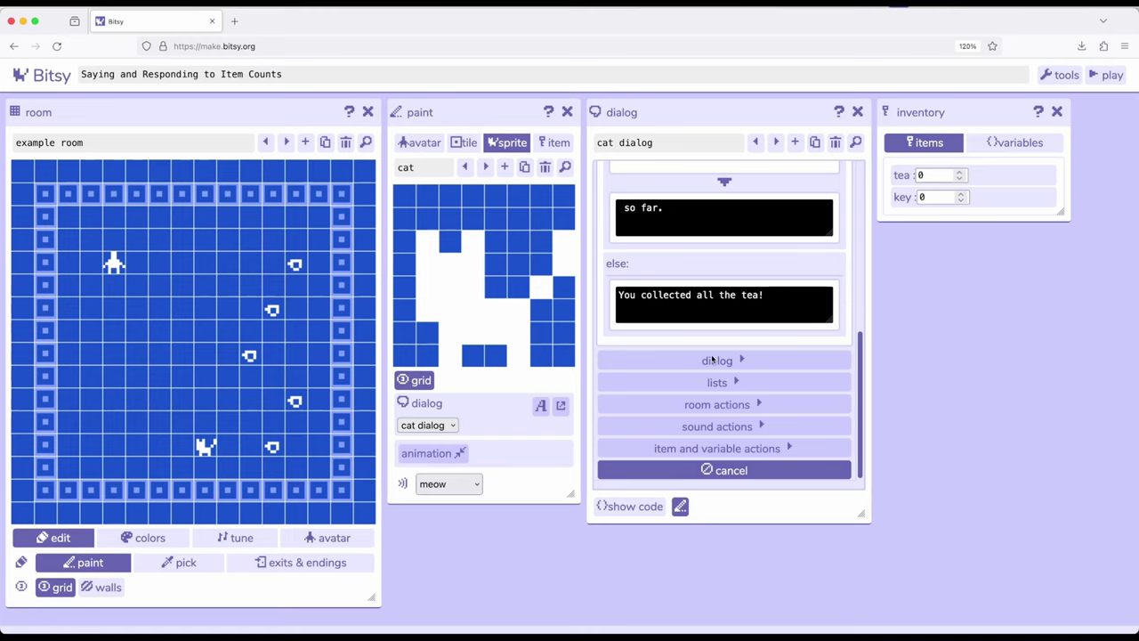
pyautogui.click(715, 360)
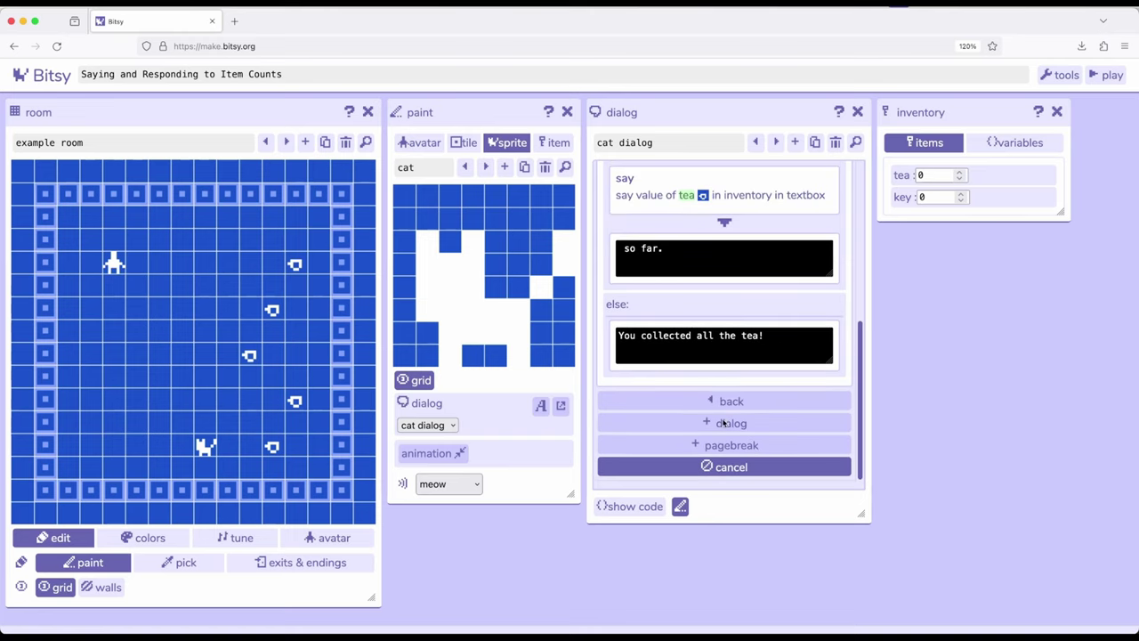
pyautogui.click(728, 403)
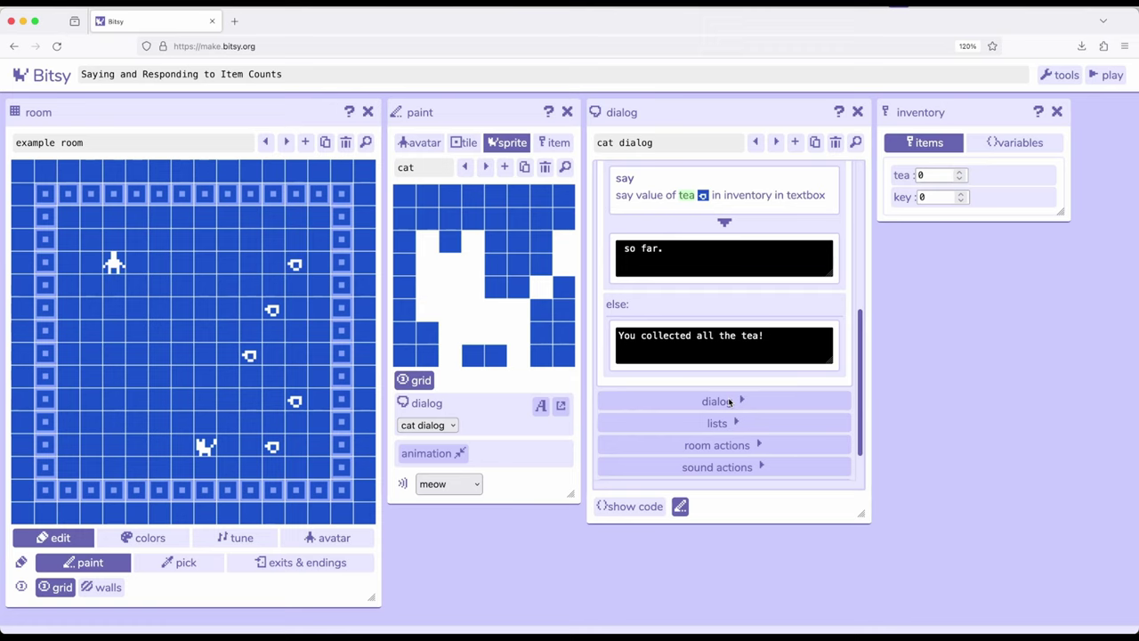
pyautogui.click(730, 424)
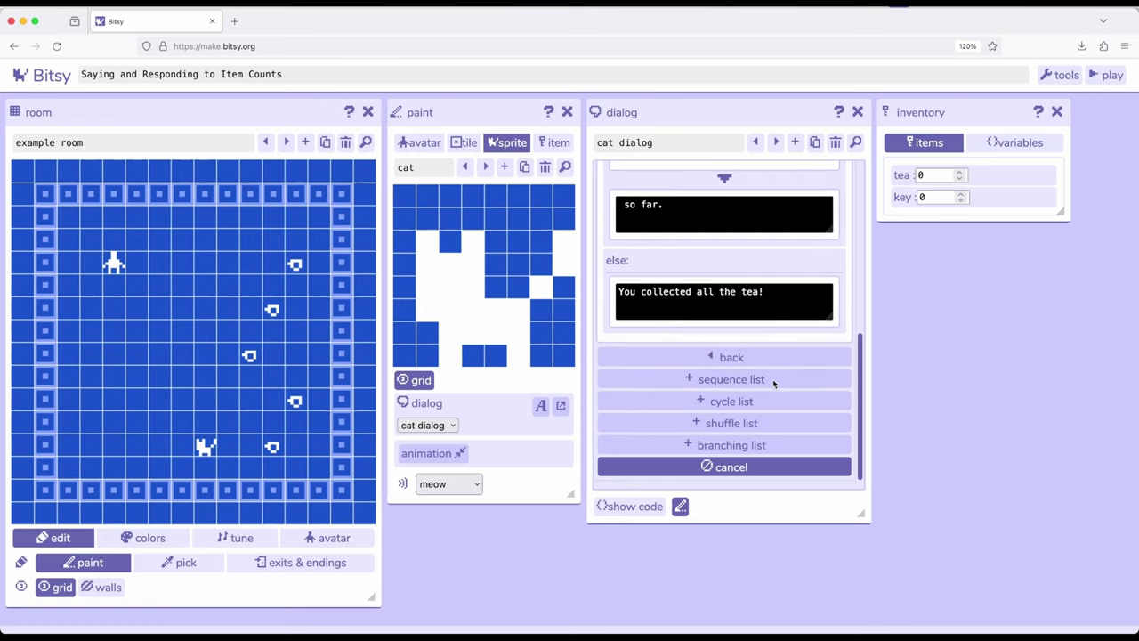
pyautogui.click(724, 354)
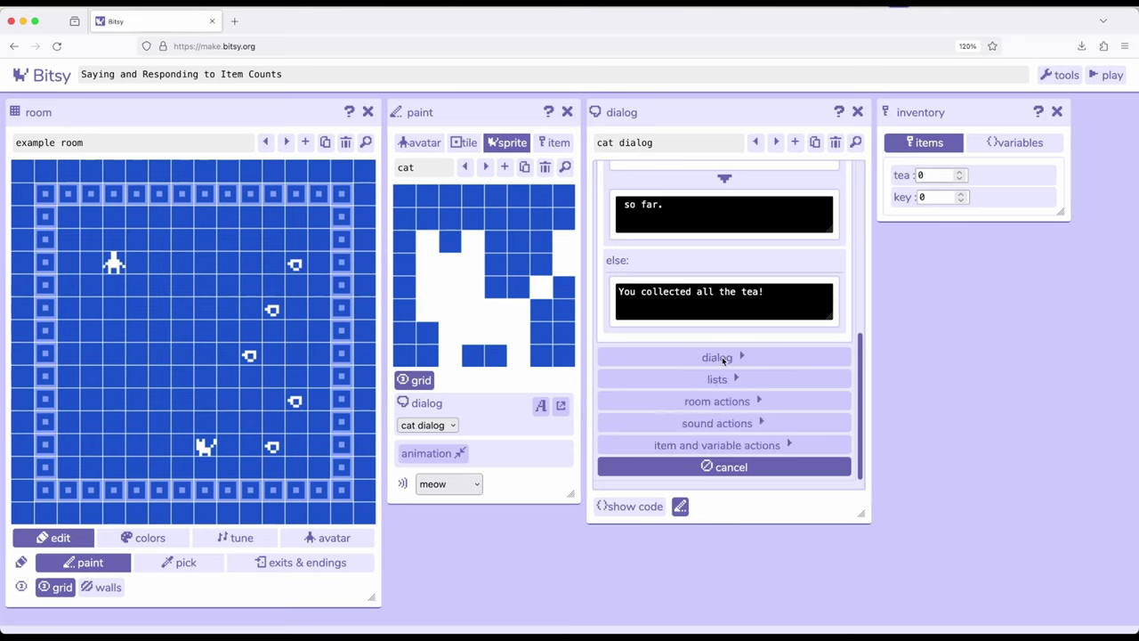
pyautogui.click(702, 446)
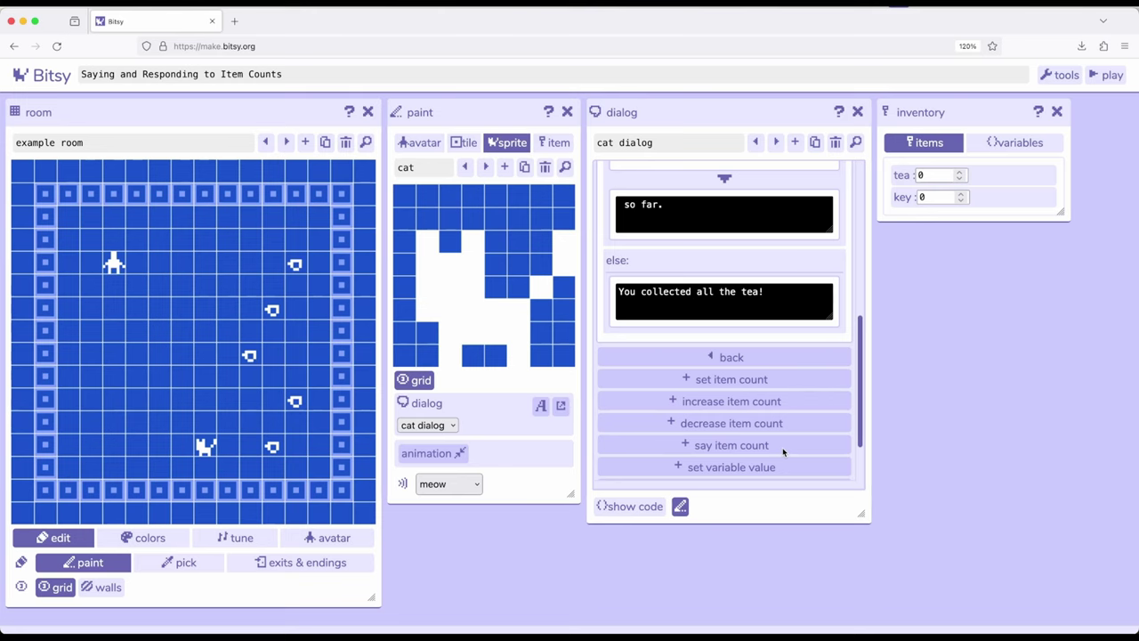
pyautogui.scroll(-2, 752, 379)
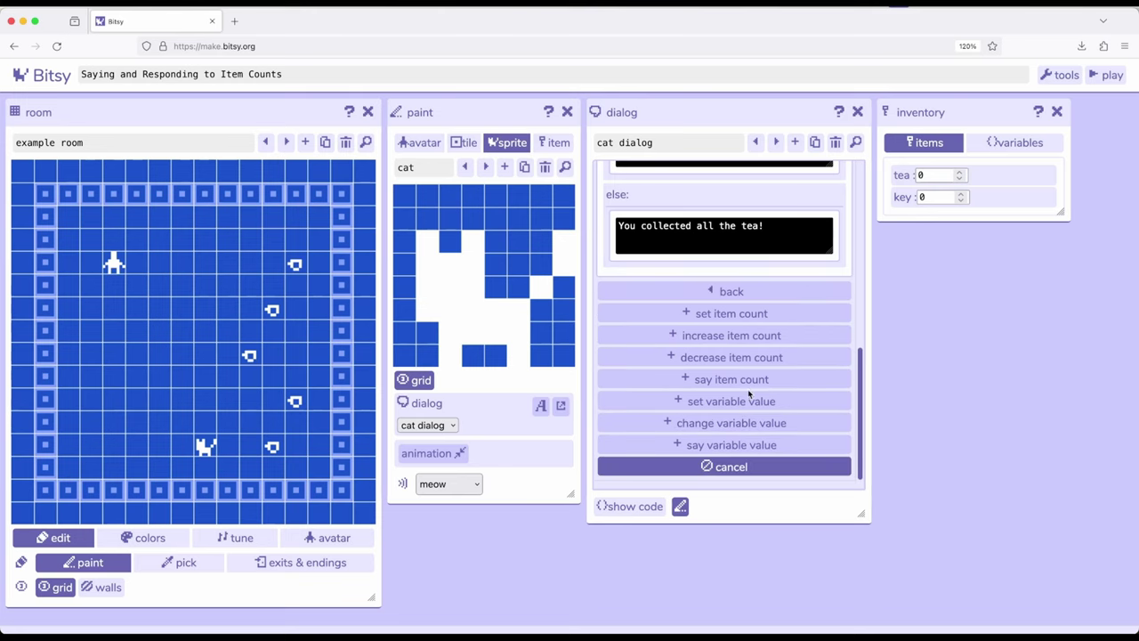
pyautogui.click(740, 470)
pyautogui.scroll(1, 709, 363)
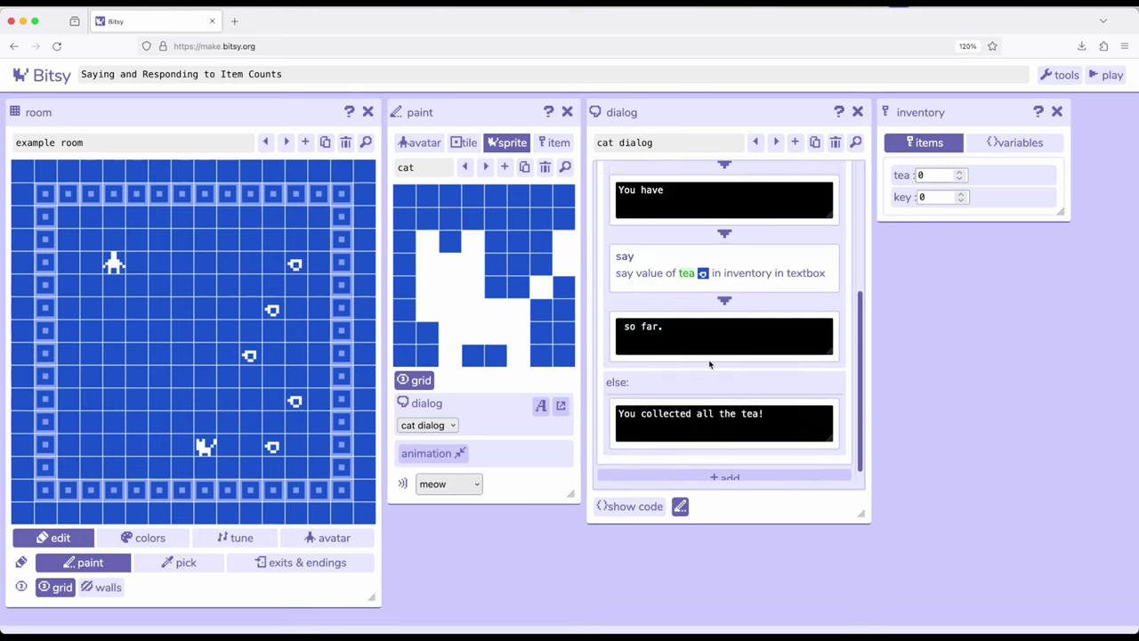
pyautogui.scroll(5, 710, 363)
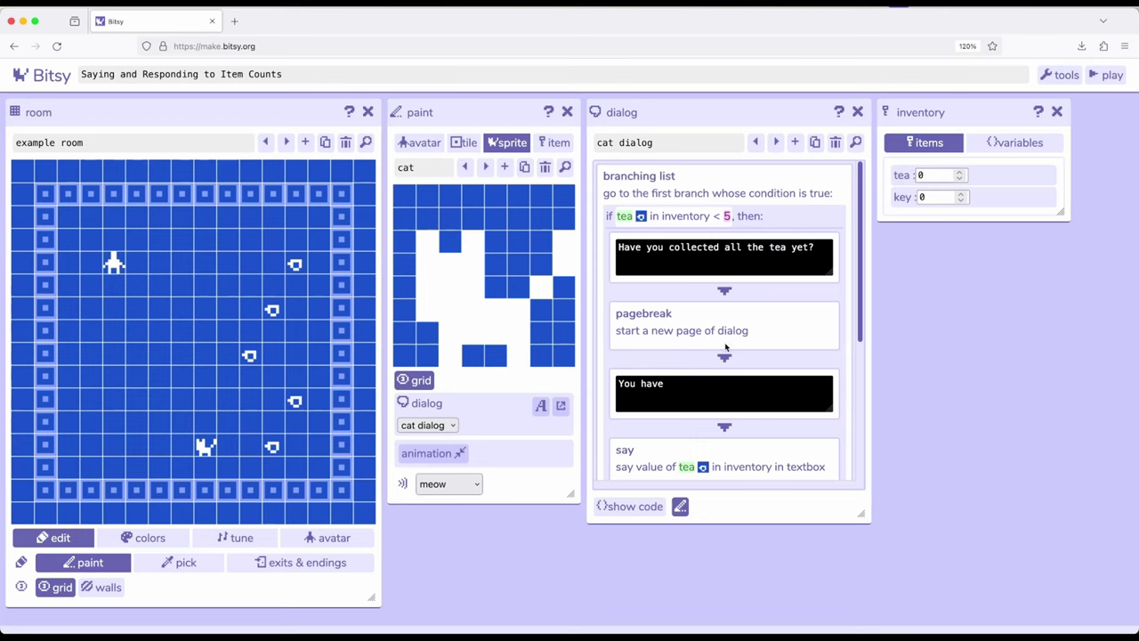
pyautogui.scroll(-1, 725, 347)
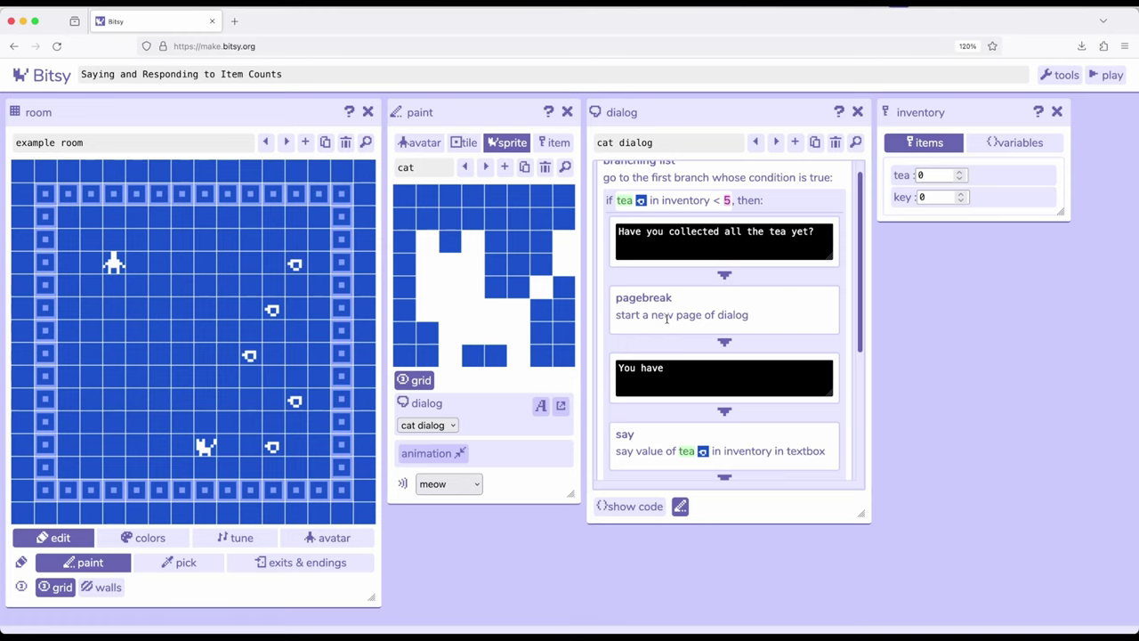
pyautogui.scroll(-5, 668, 317)
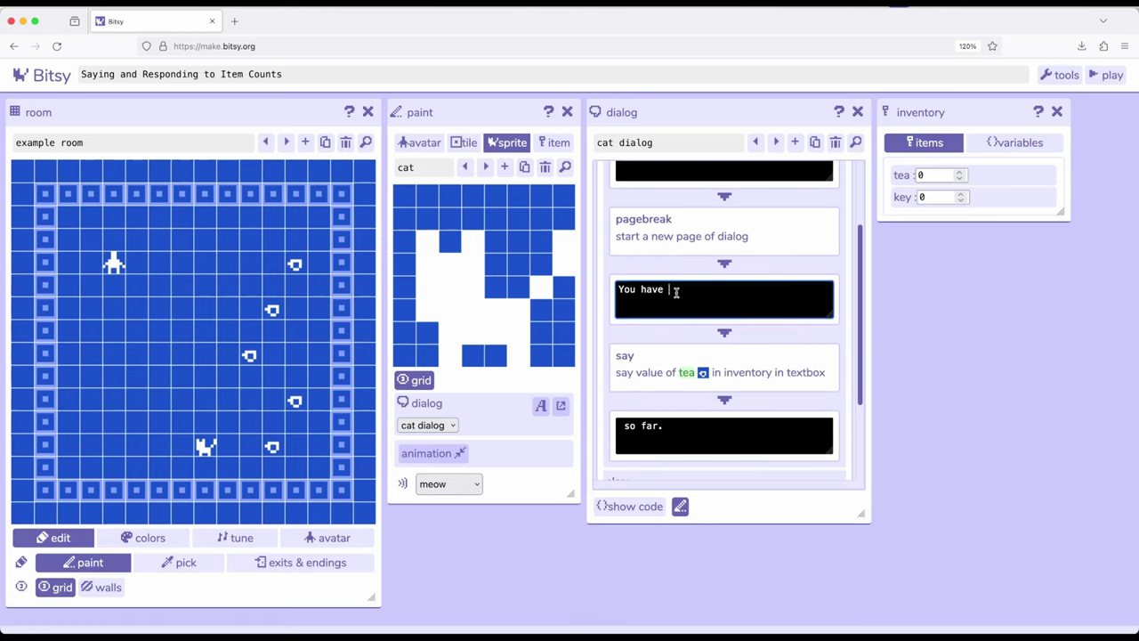
pyautogui.click(674, 290)
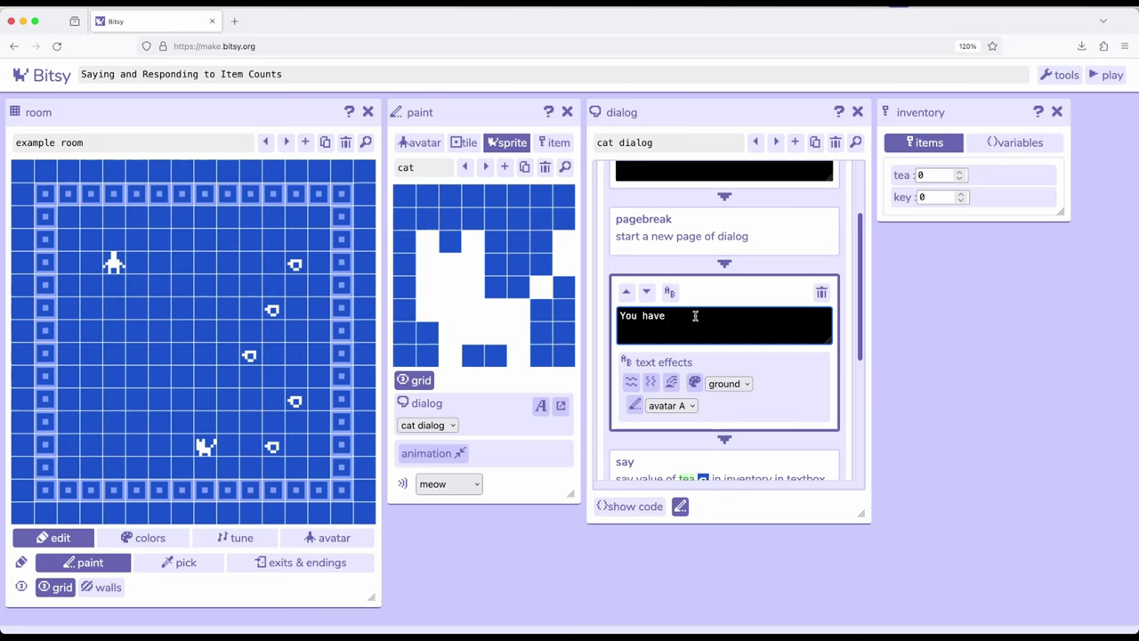
pyautogui.scroll(-3, 724, 314)
pyautogui.scroll(-3, 724, 314)
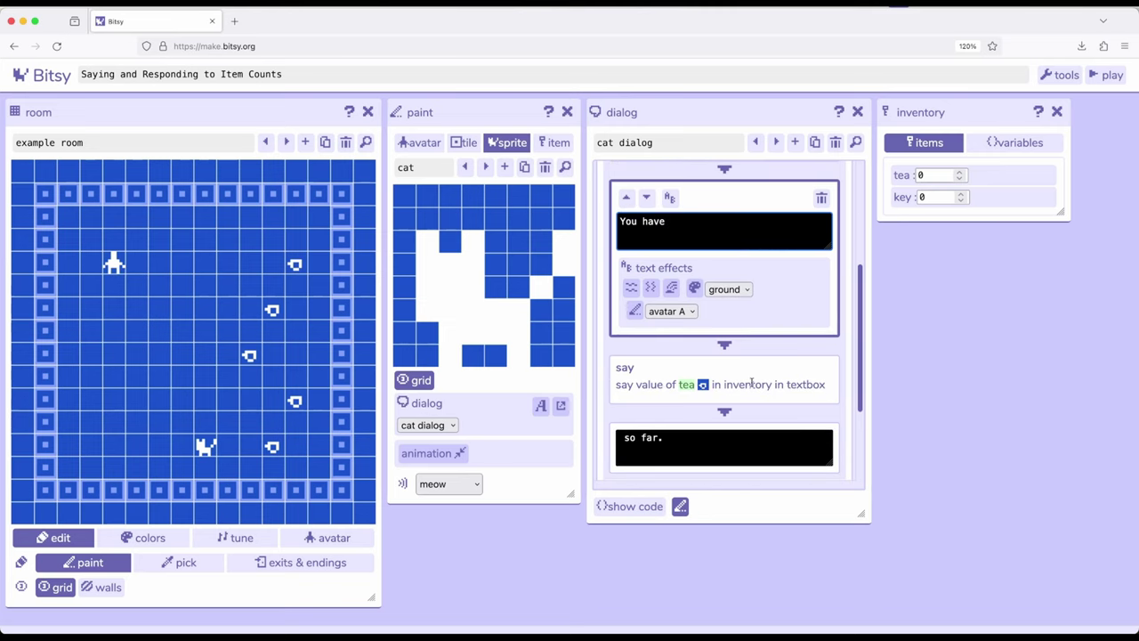
pyautogui.scroll(-5, 746, 341)
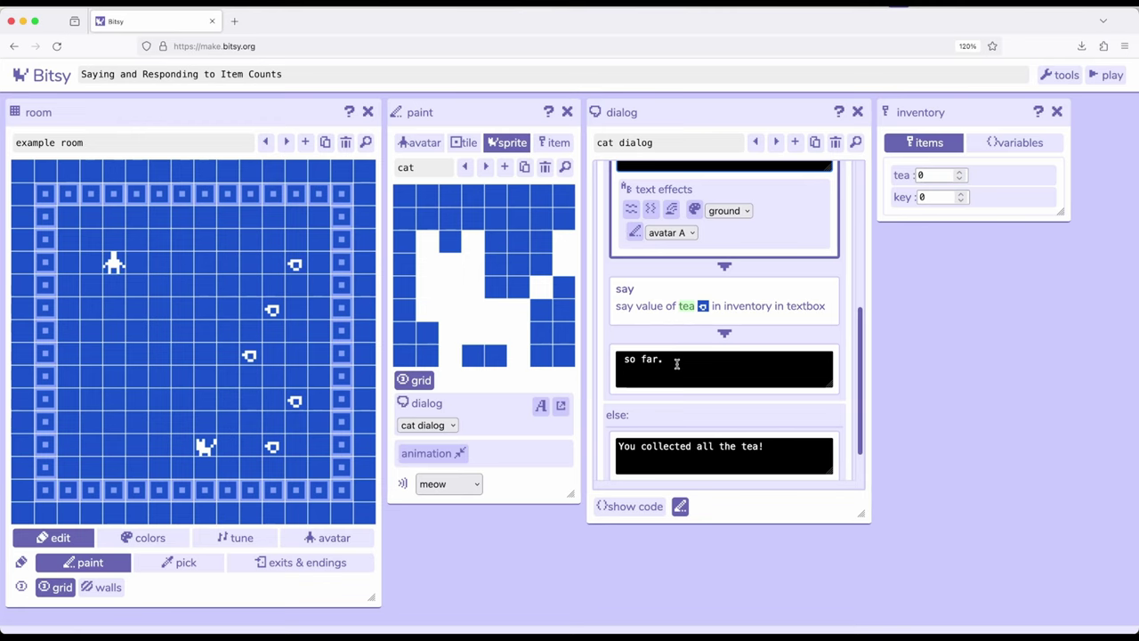
pyautogui.scroll(8, 676, 363)
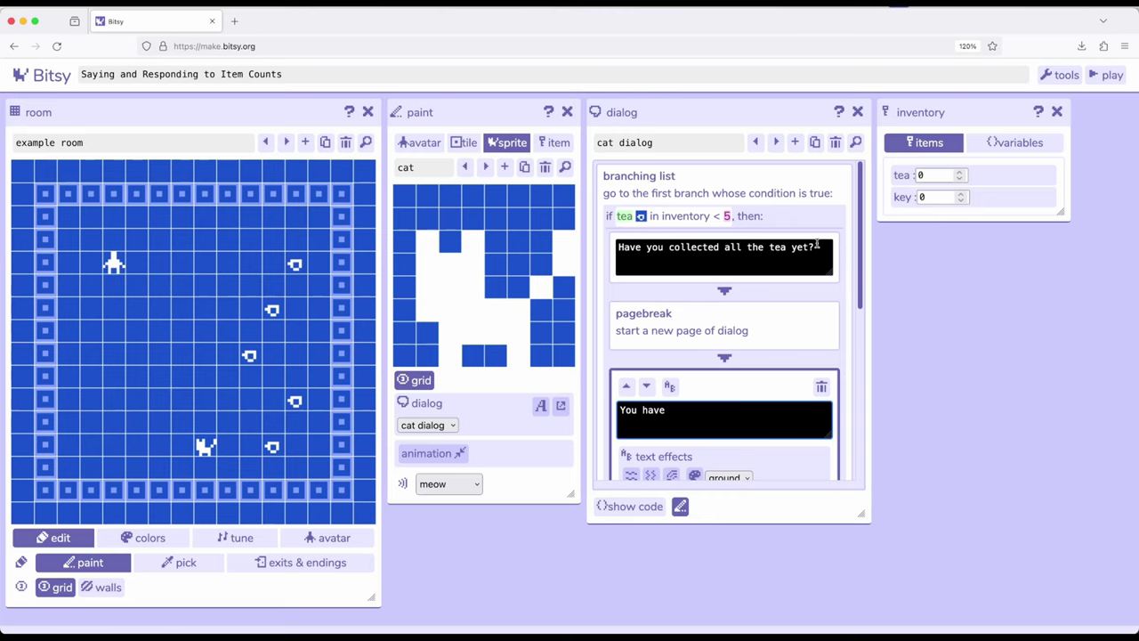
pyautogui.scroll(-5, 726, 303)
pyautogui.scroll(-10, 727, 329)
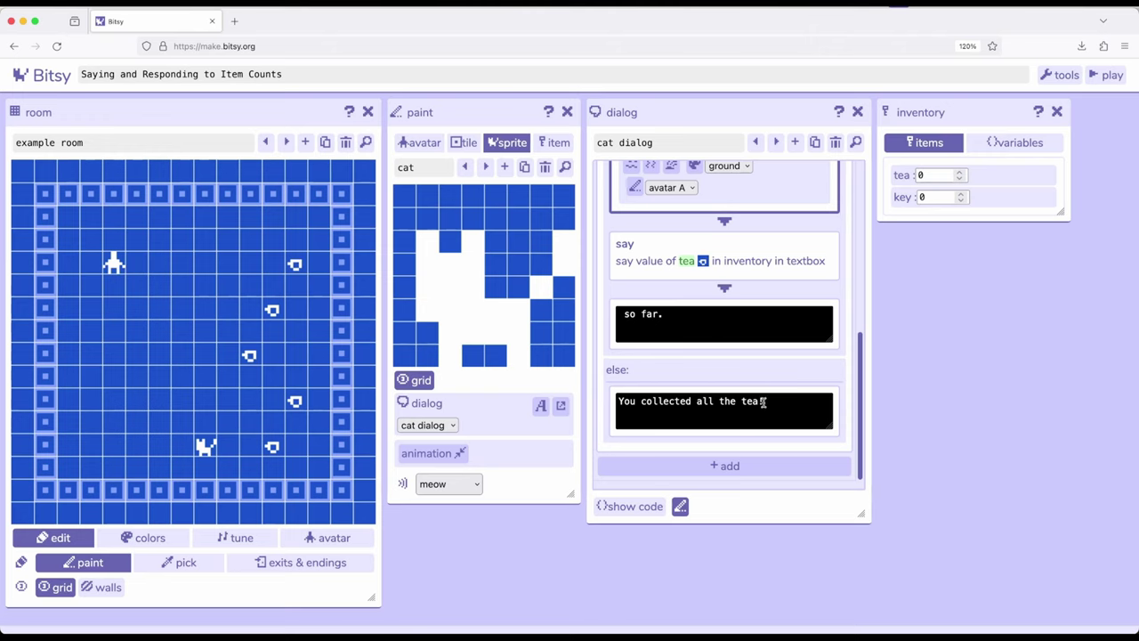
pyautogui.scroll(3, 762, 402)
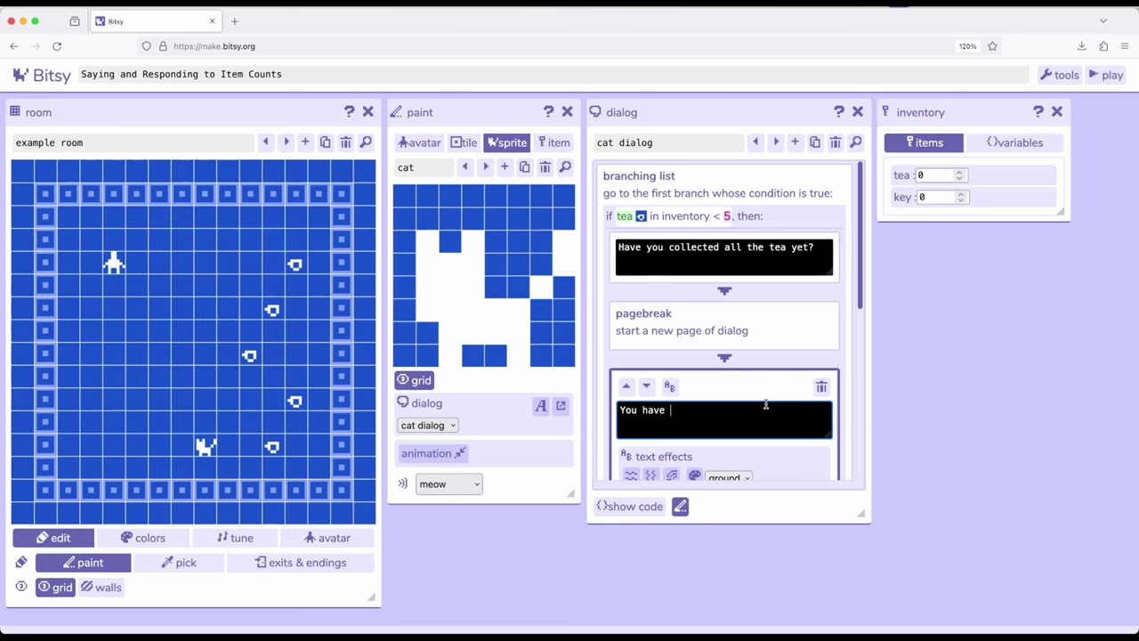
# Step: Switch back to the tea item and expand its "You have collected" dialog line
pyautogui.click(558, 143)
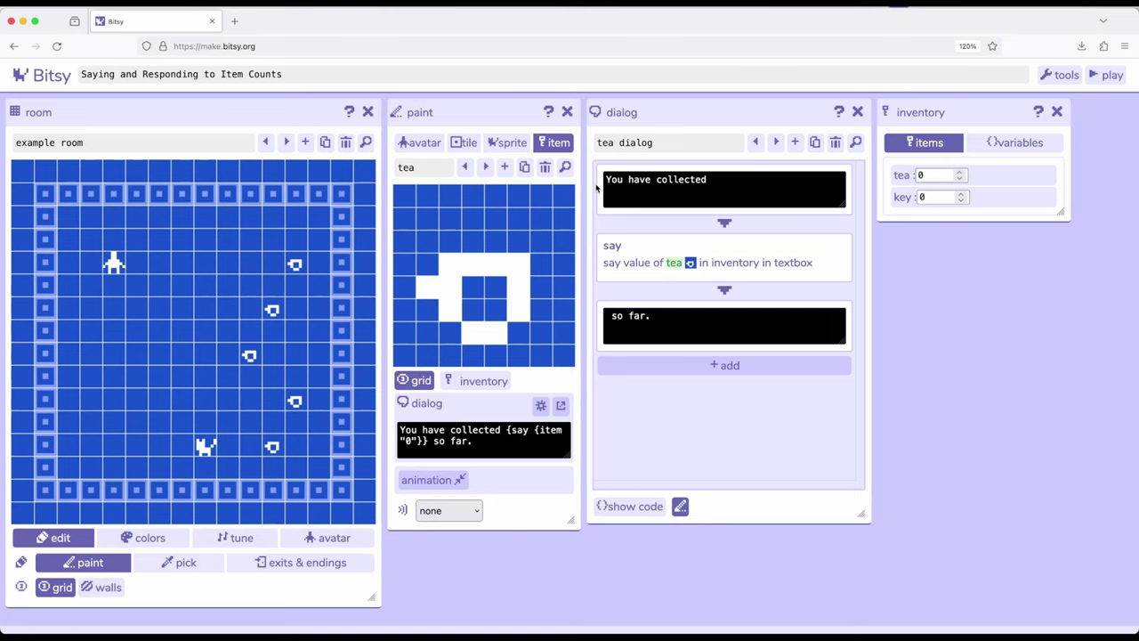
pyautogui.click(725, 184)
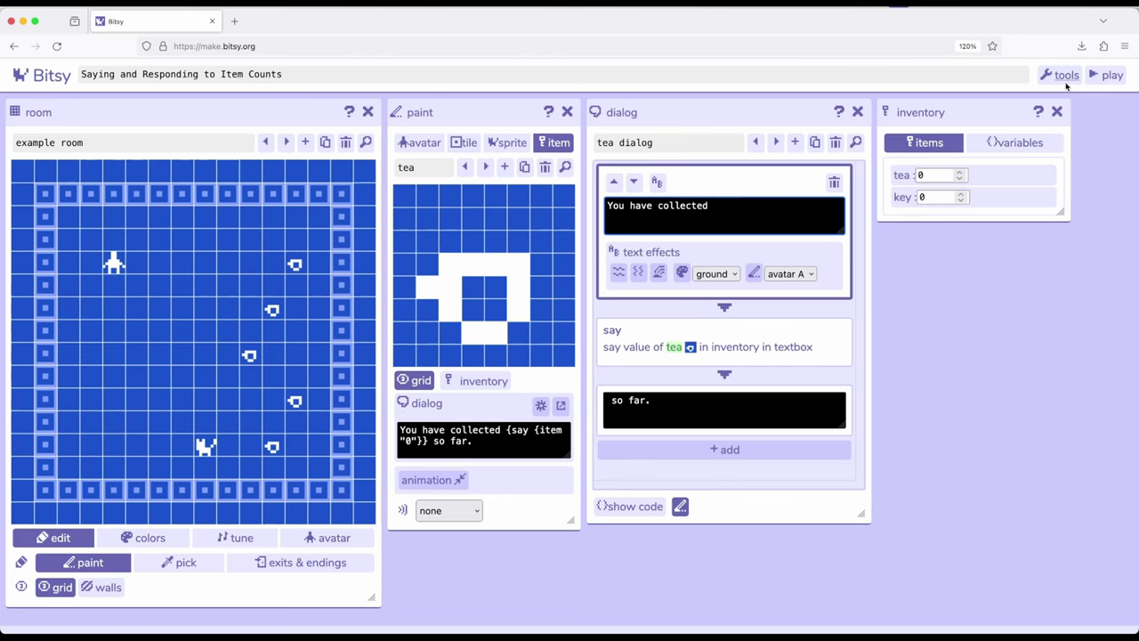
# Step: Start playtesting, talk to the cat, and read the first tea count message
pyautogui.click(1109, 77)
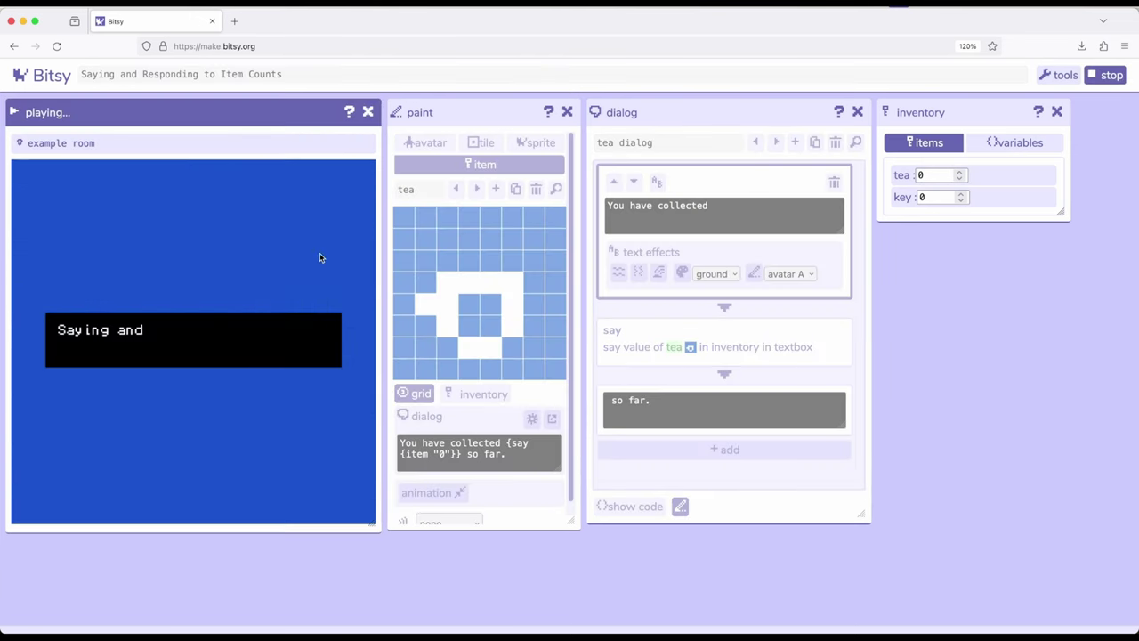
pyautogui.click(206, 297)
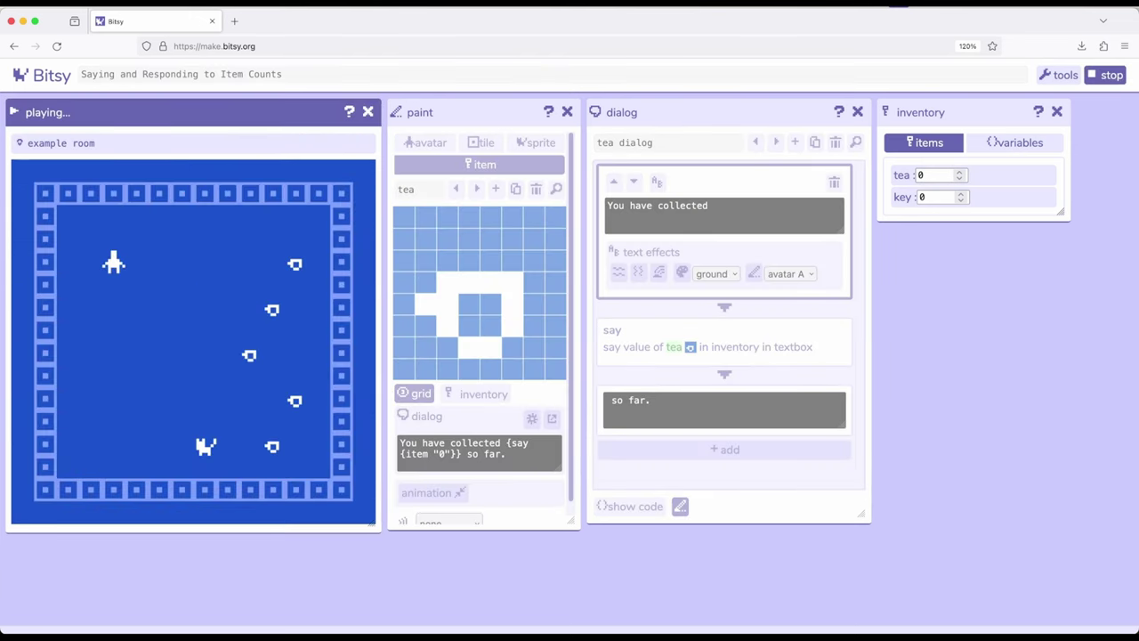
pyautogui.press('Right')
pyautogui.press('Right')
pyautogui.press('Right')
pyautogui.press('Down')
pyautogui.press('Down')
pyautogui.press('Down')
pyautogui.press('Down')
pyautogui.press('Down')
pyautogui.press('Down')
pyautogui.press('Down')
pyautogui.press('Down')
pyautogui.press('Right')
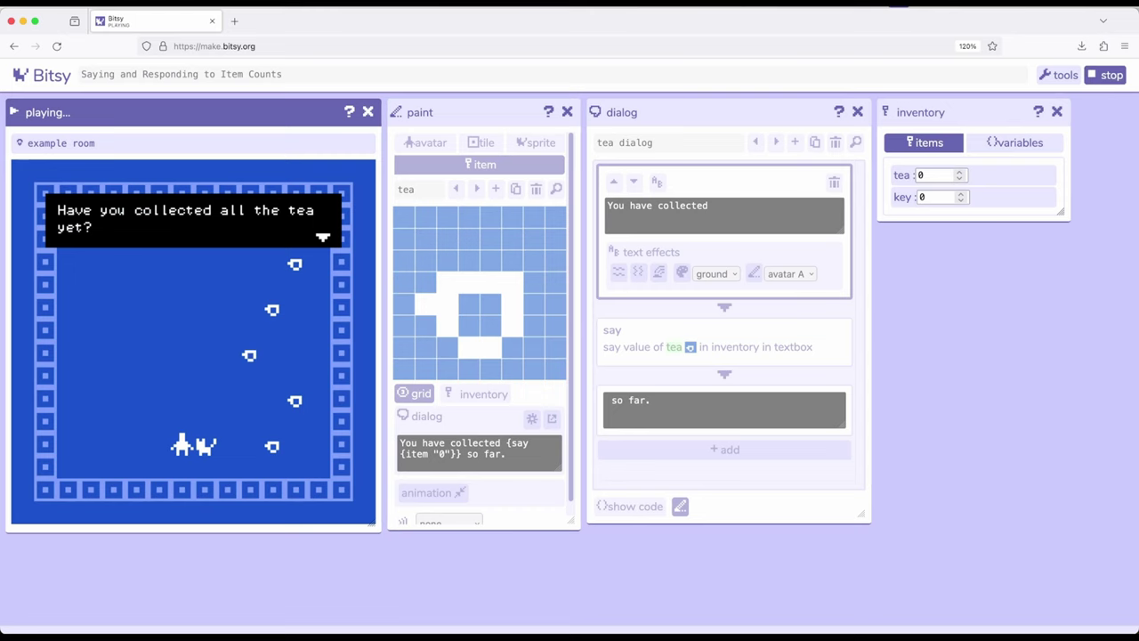
pyautogui.press('Right')
pyautogui.press('Right')
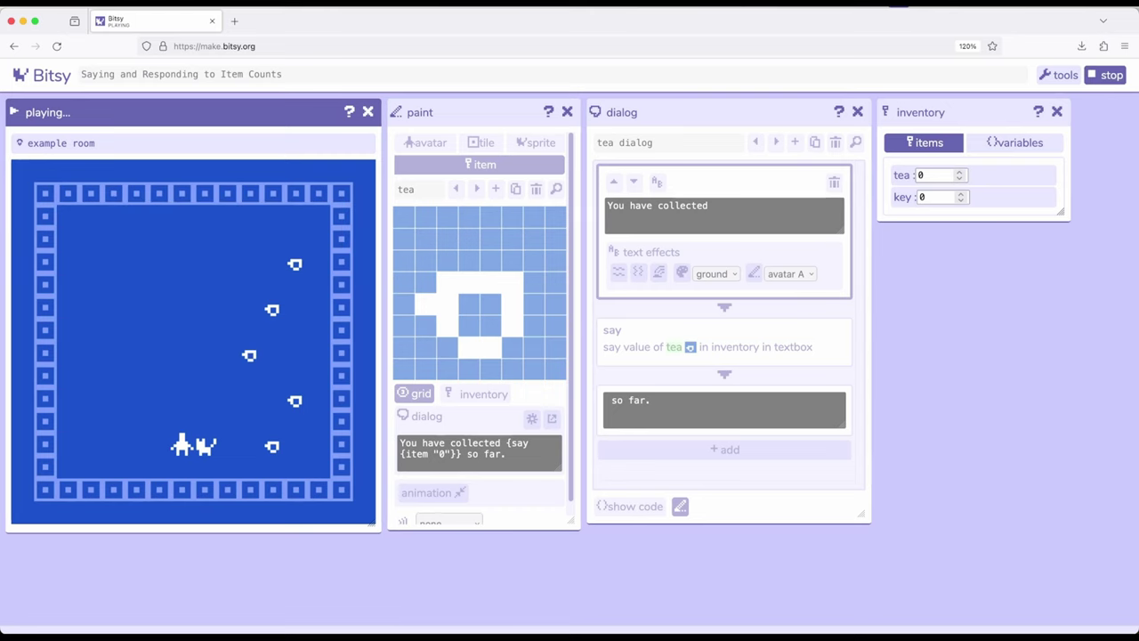
pyautogui.press('Up')
pyautogui.press('Up')
pyautogui.press('Up')
pyautogui.press('Up')
pyautogui.press('Up')
pyautogui.press('Up')
pyautogui.press('Up')
pyautogui.press('Up')
pyautogui.press('Right')
pyautogui.press('Right')
pyautogui.press('Right')
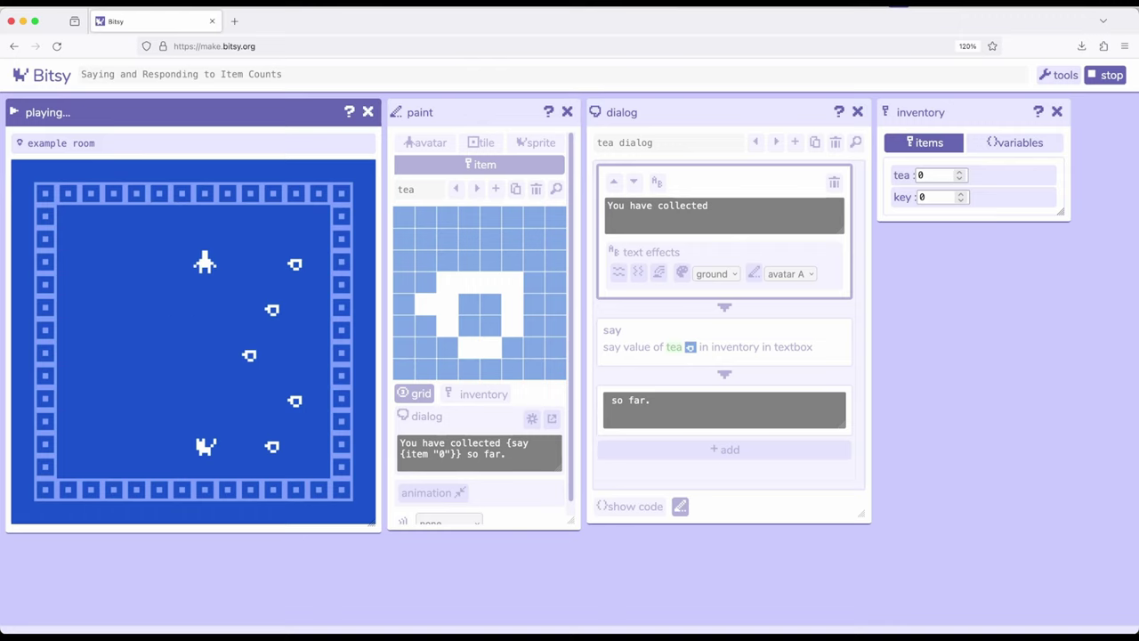
pyautogui.press('Right')
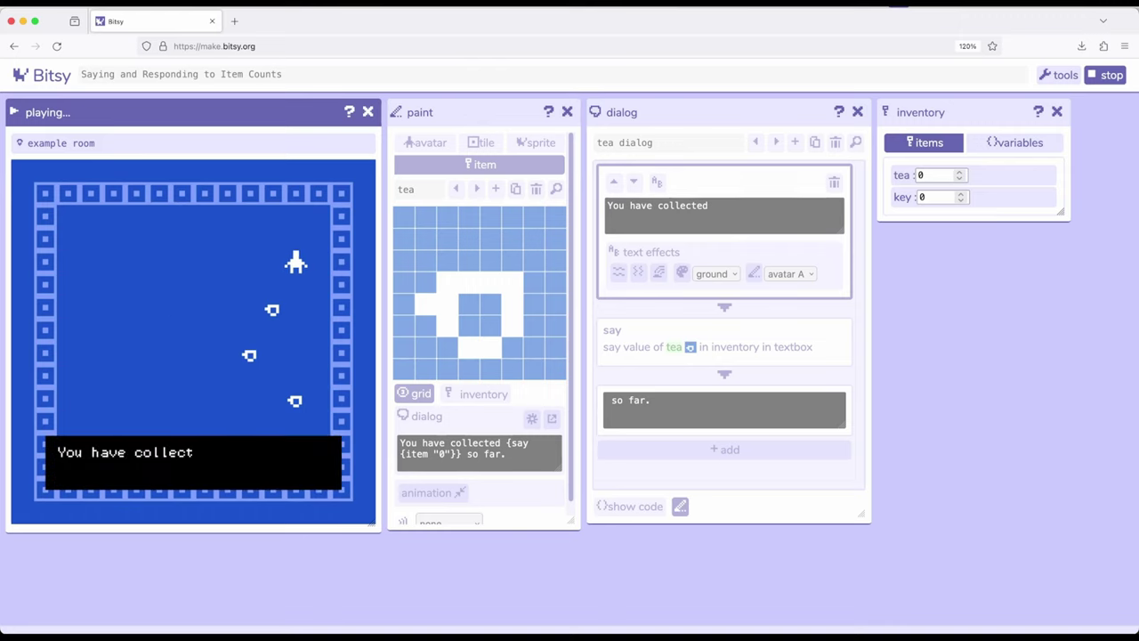
pyautogui.press('Left')
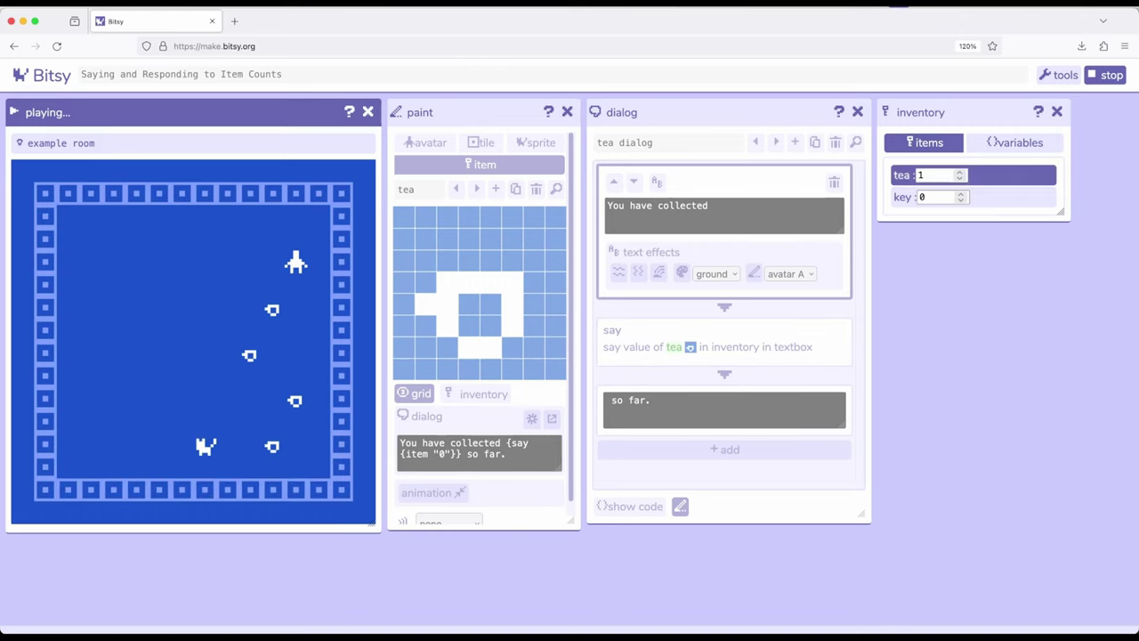
pyautogui.press('Left')
pyautogui.press('Left')
pyautogui.press('Left')
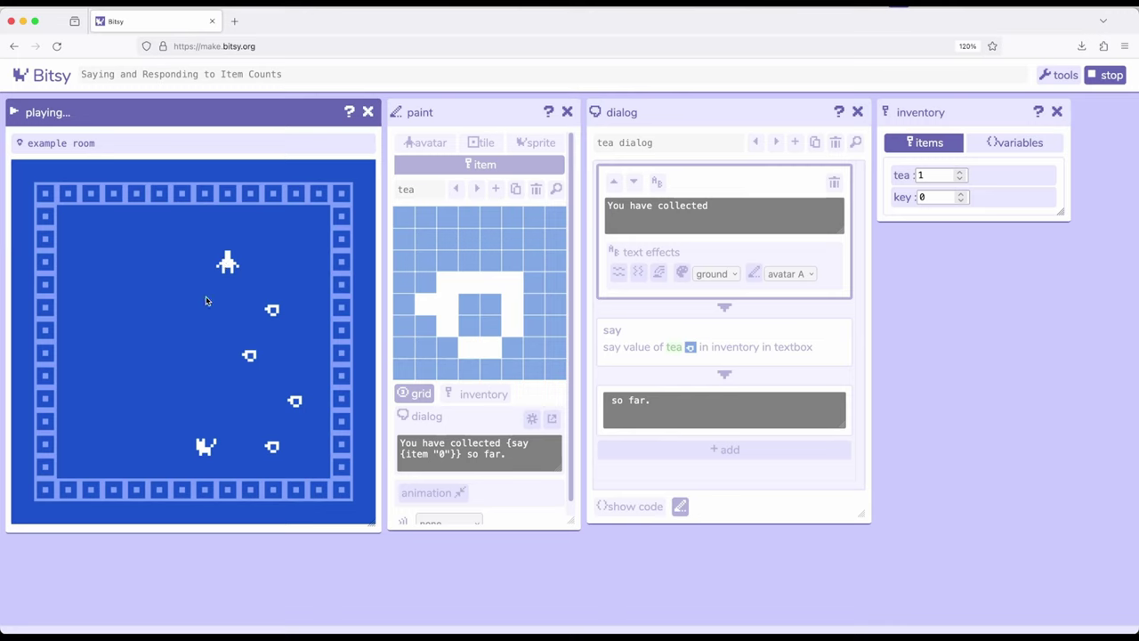
# Step: Collect the remaining teacups one by one, checking each running count message
pyautogui.press('Right')
pyautogui.press('Down')
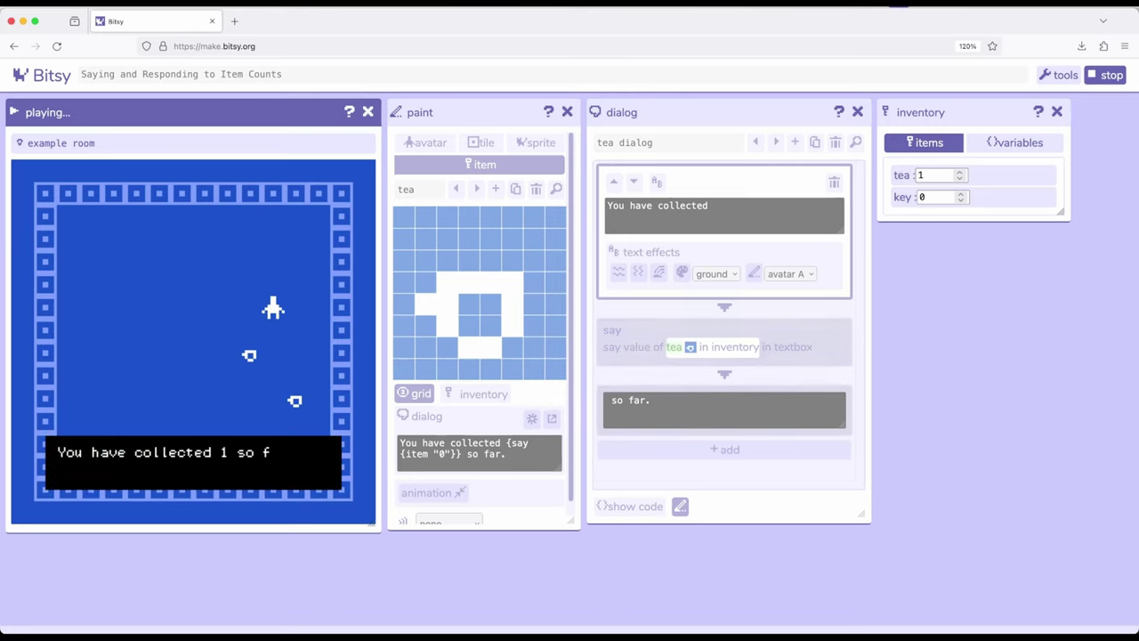
pyautogui.press('Down')
pyautogui.press('Down')
pyautogui.press('Down')
pyautogui.press('Left')
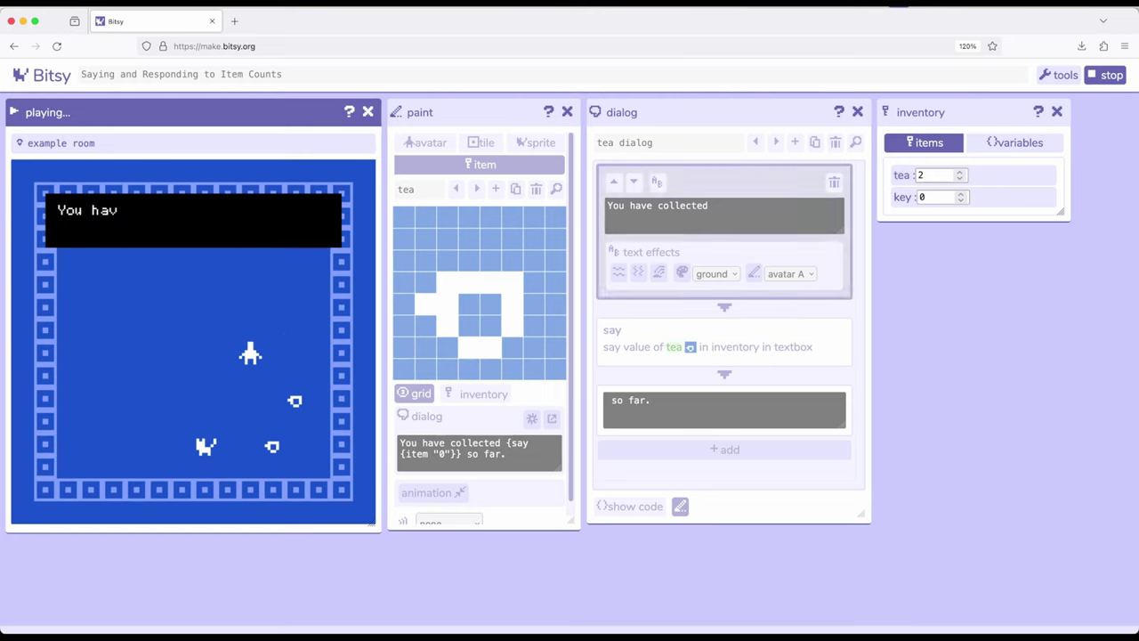
pyautogui.press('Right')
pyautogui.press('Right')
pyautogui.press('Right')
pyautogui.press('Down')
pyautogui.press('Down')
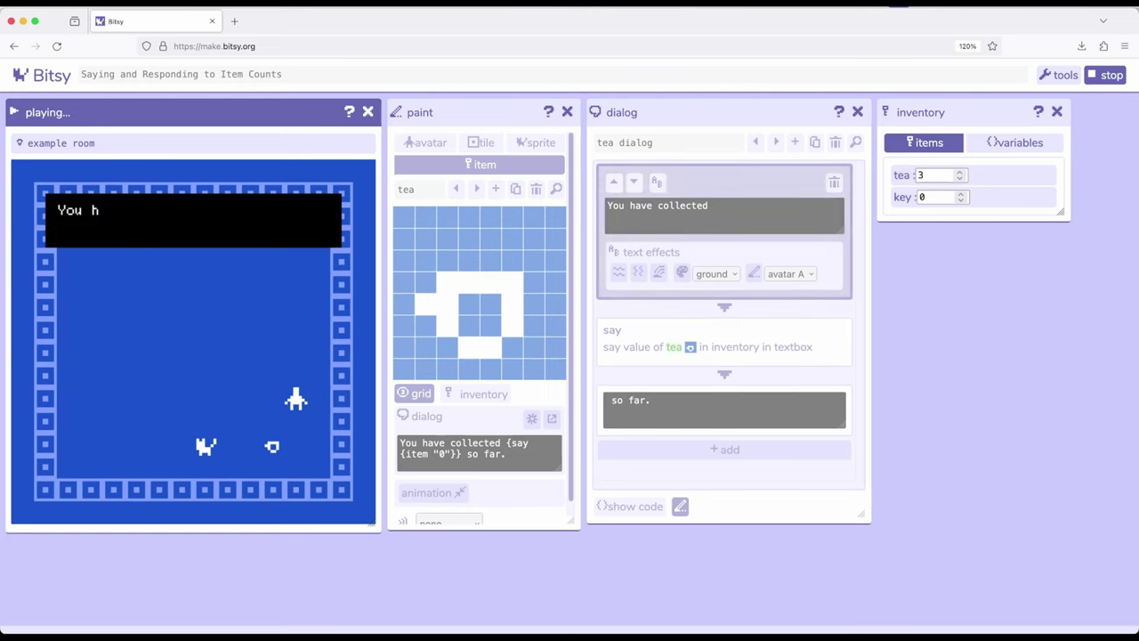
pyautogui.press('Left')
pyautogui.press('Left')
pyautogui.press('Down')
pyautogui.press('Down')
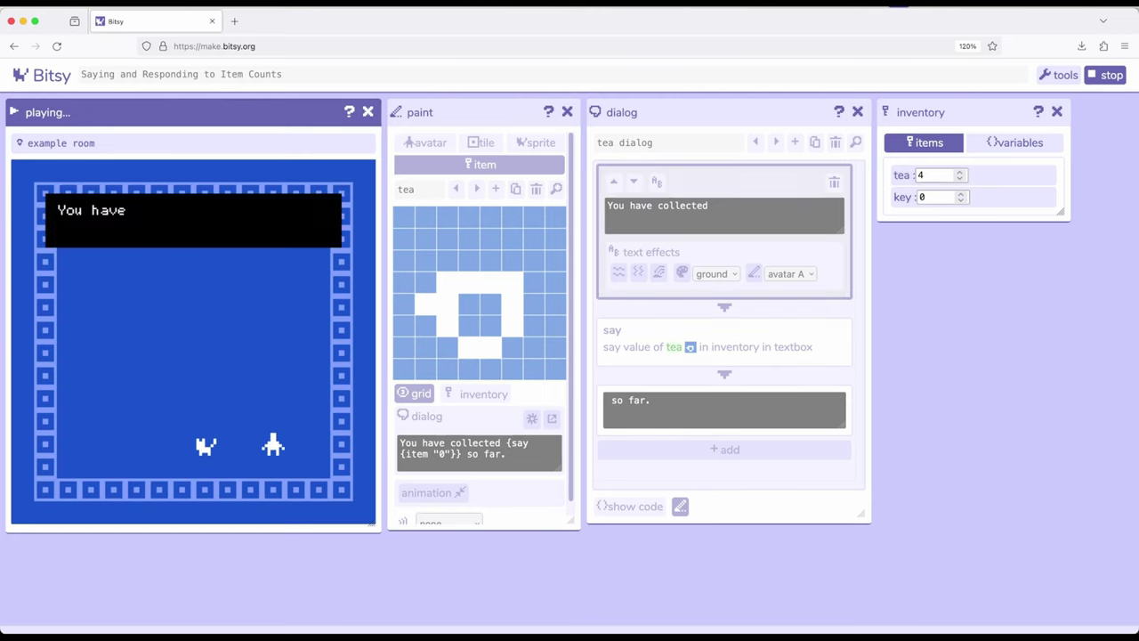
pyautogui.press('Up')
pyautogui.press('Up')
pyautogui.press('Left')
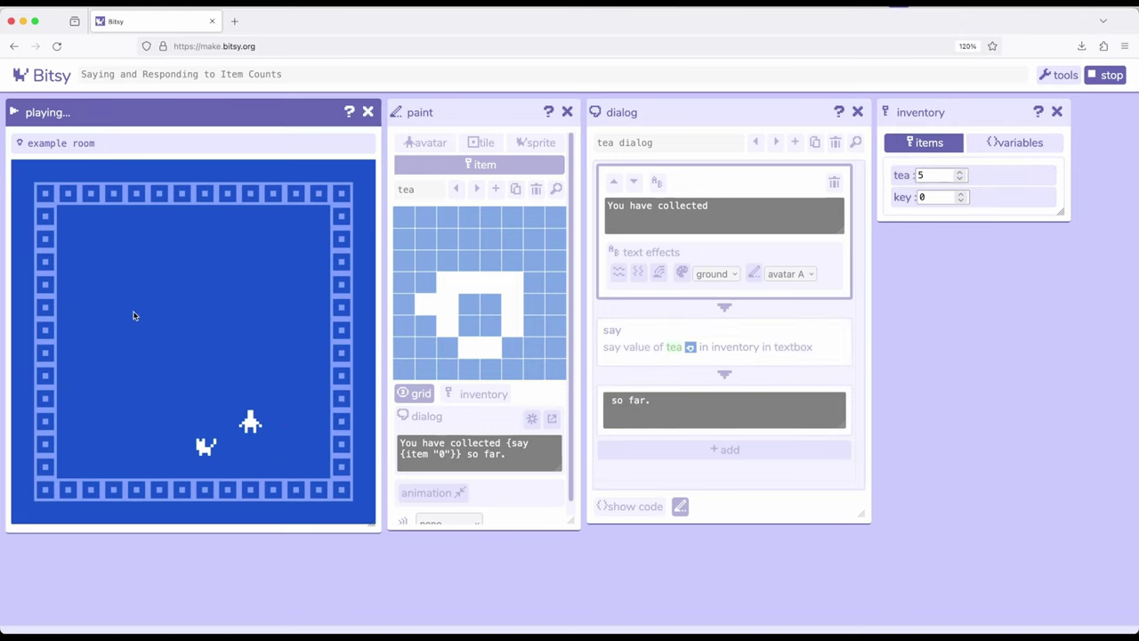
# Step: Talk to the cat with all five teas collected, then stop the playtest
pyautogui.press('Left')
pyautogui.press('Down')
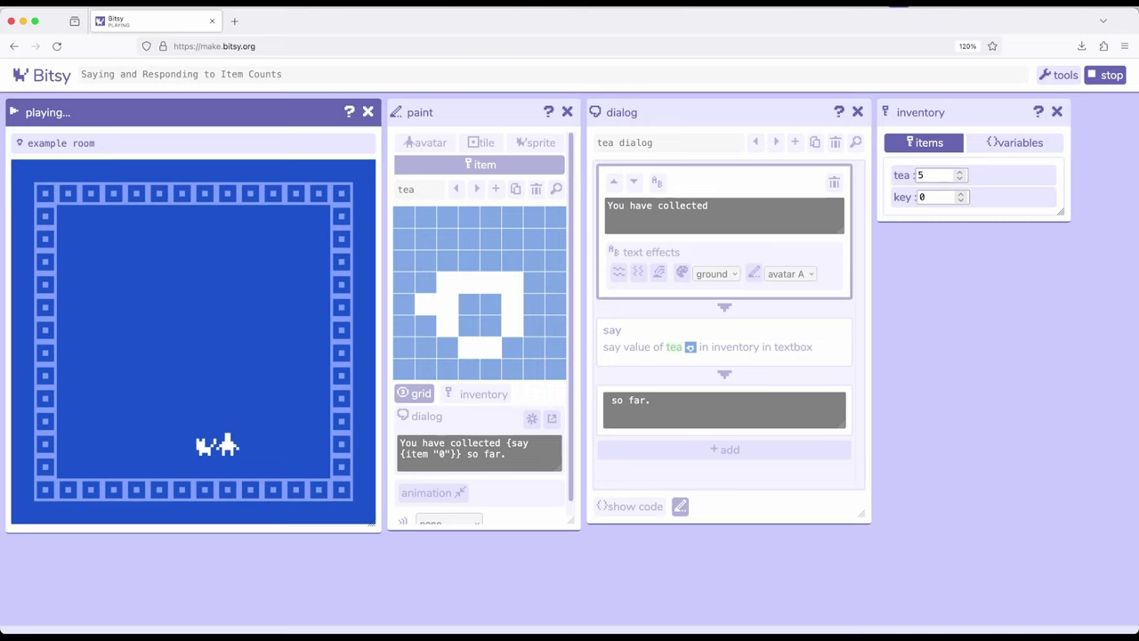
pyautogui.press('Right')
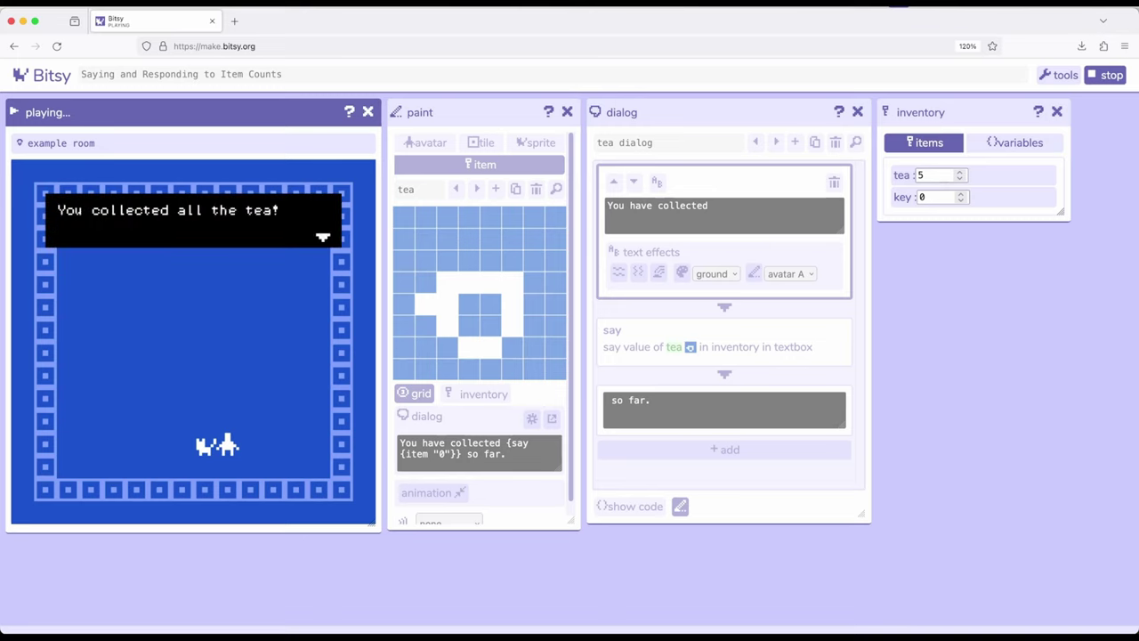
pyautogui.press('Up')
pyautogui.press('Up')
pyautogui.press('Up')
pyautogui.press('Up')
pyautogui.press('Up')
pyautogui.press('Left')
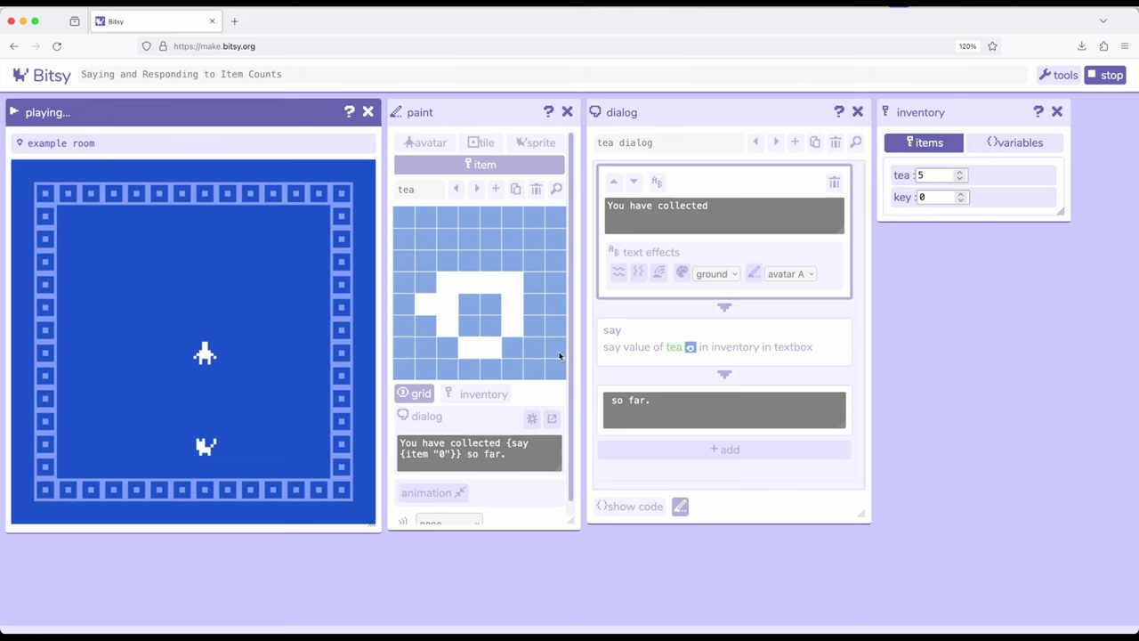
pyautogui.click(1119, 77)
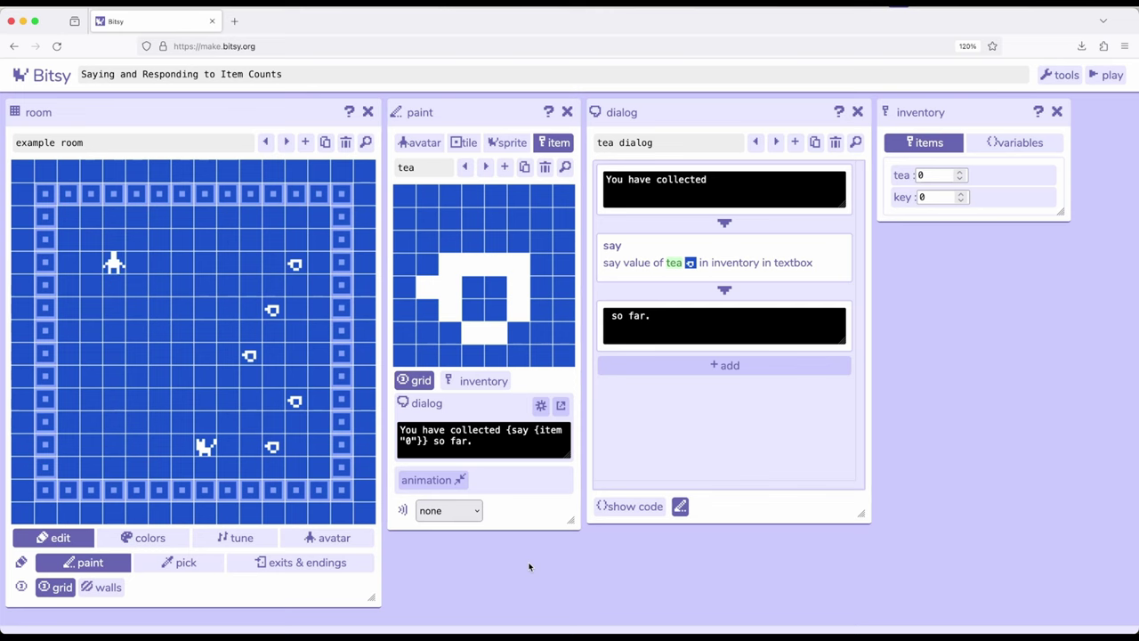
# Step: Restart the game and walk into the cat to hear it report 0 tea
pyautogui.click(1103, 77)
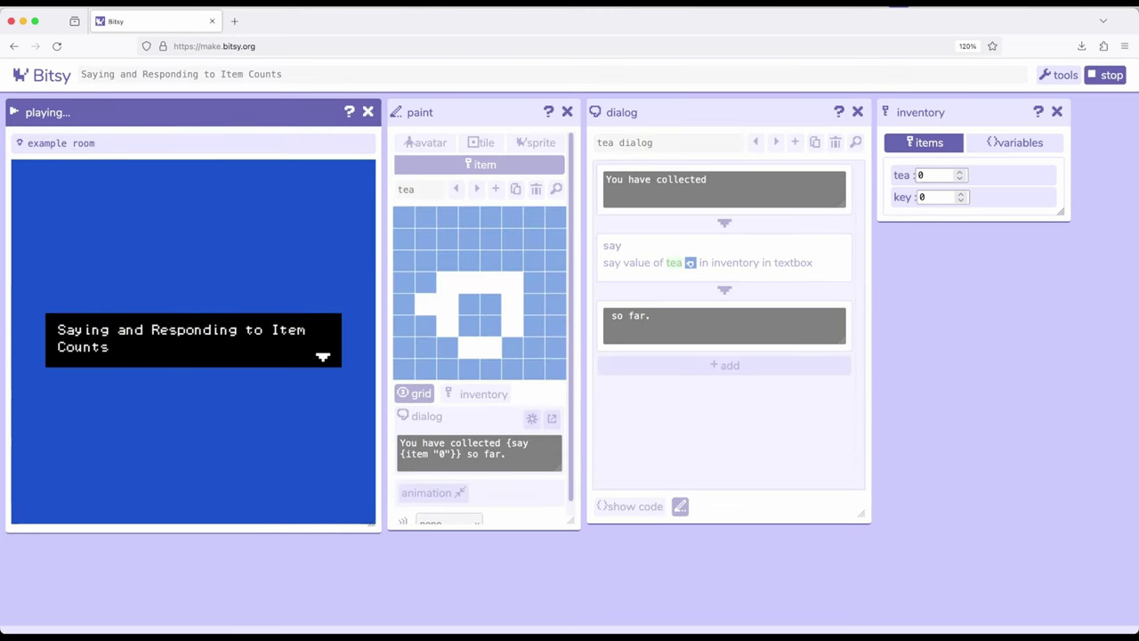
pyautogui.press('Down')
pyautogui.press('Down')
pyautogui.press('Down')
pyautogui.press('Down')
pyautogui.press('Down')
pyautogui.press('Down')
pyautogui.press('Down')
pyautogui.press('Down')
pyautogui.press('Right')
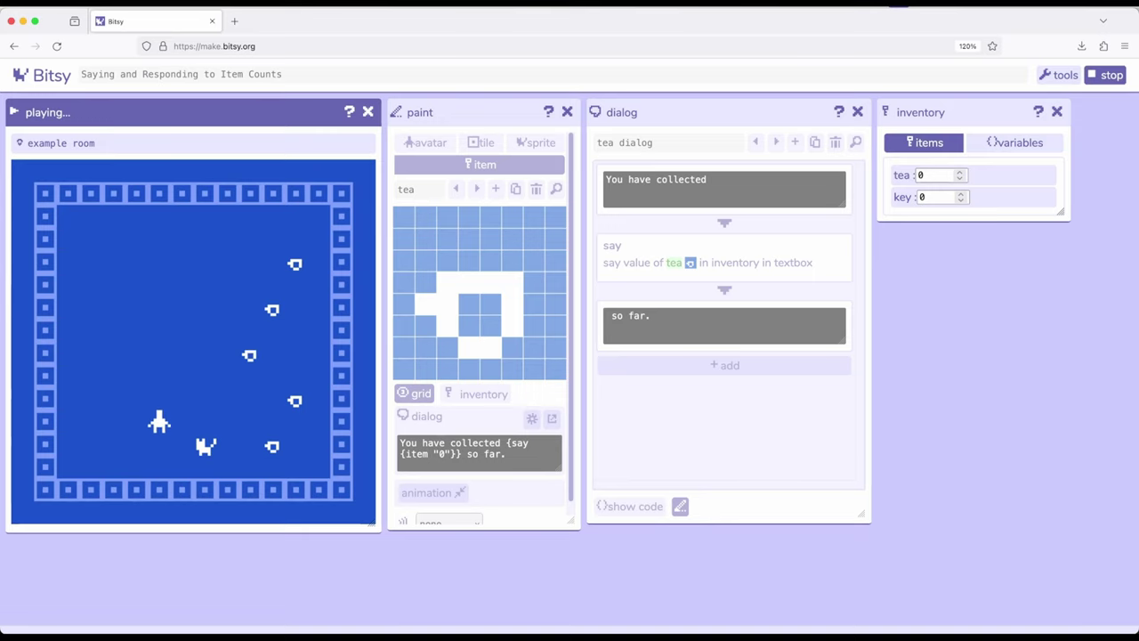
pyautogui.press('Right')
pyautogui.press('Down')
pyautogui.press('Right')
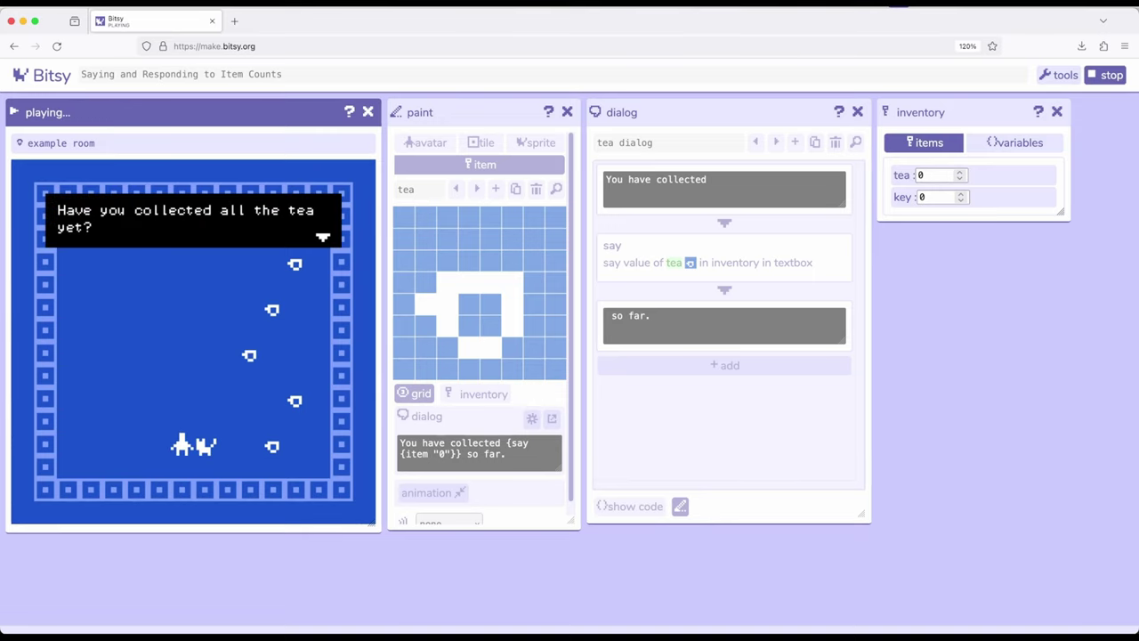
pyautogui.press('Up')
pyautogui.press('Up')
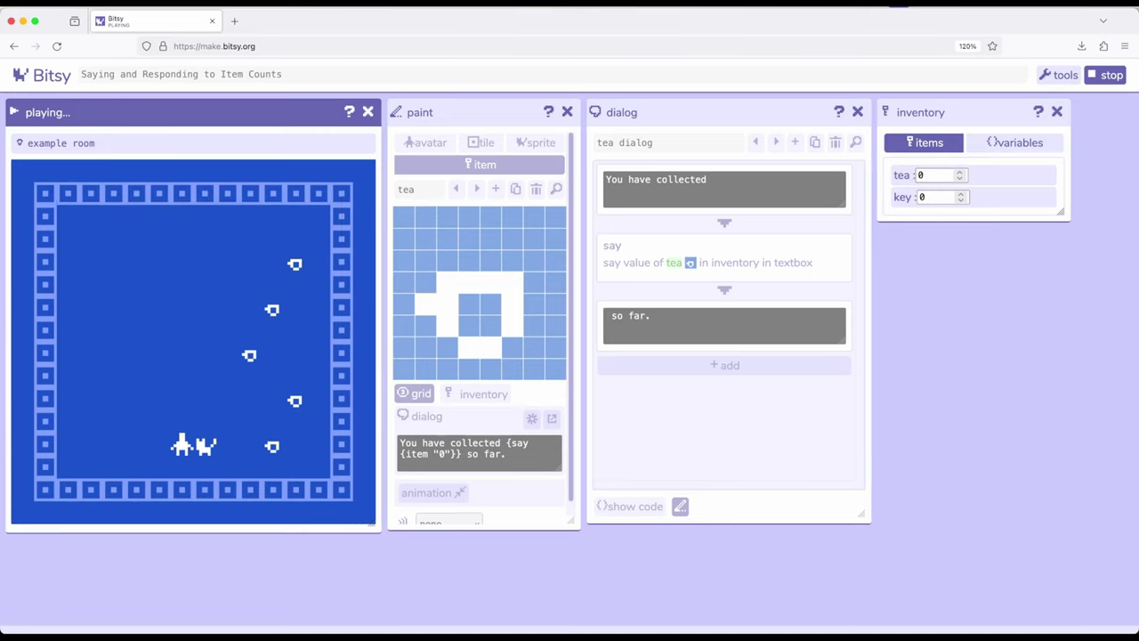
pyautogui.press('Up')
pyautogui.press('Up')
pyautogui.press('Up')
pyautogui.press('Up')
# Step: Collect one teacup, then talk to the cat again to hear it report 1 tea
pyautogui.press('Right')
pyautogui.press('Right')
pyautogui.press('Right')
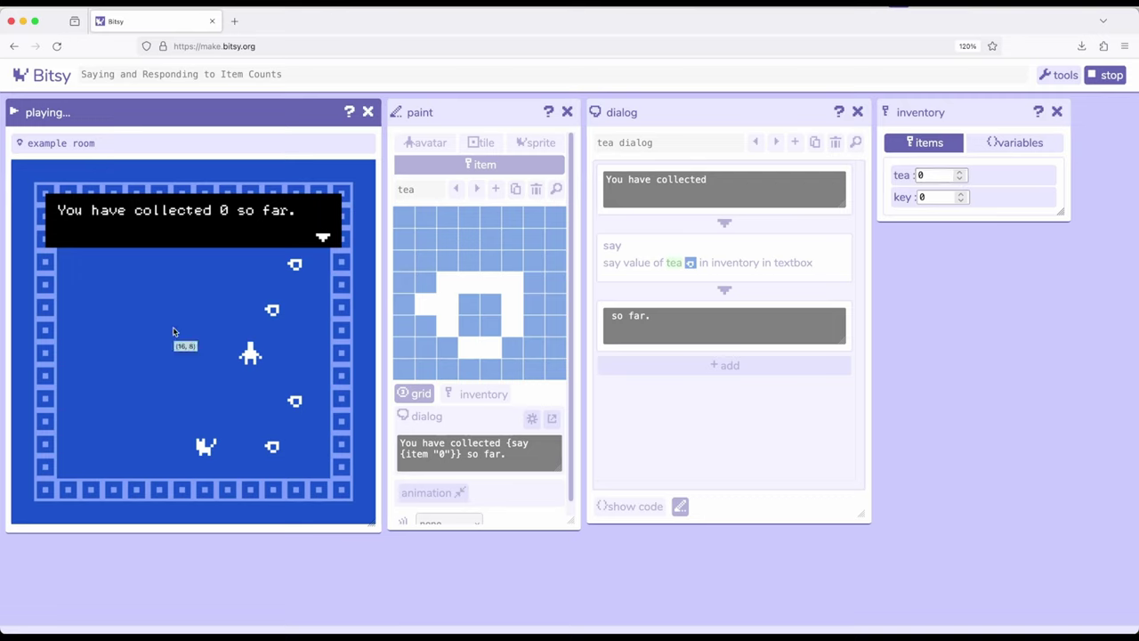
pyautogui.press('Left')
pyautogui.press('Left')
pyautogui.press('Down')
pyautogui.press('Down')
pyautogui.press('Down')
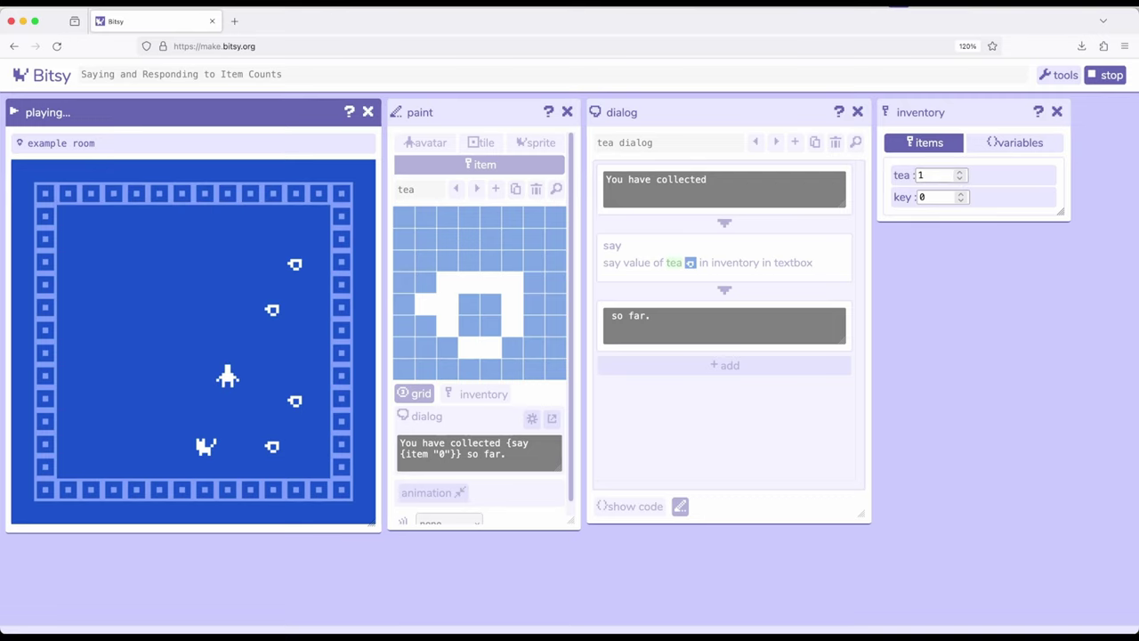
pyautogui.press('Left')
pyautogui.press('Down')
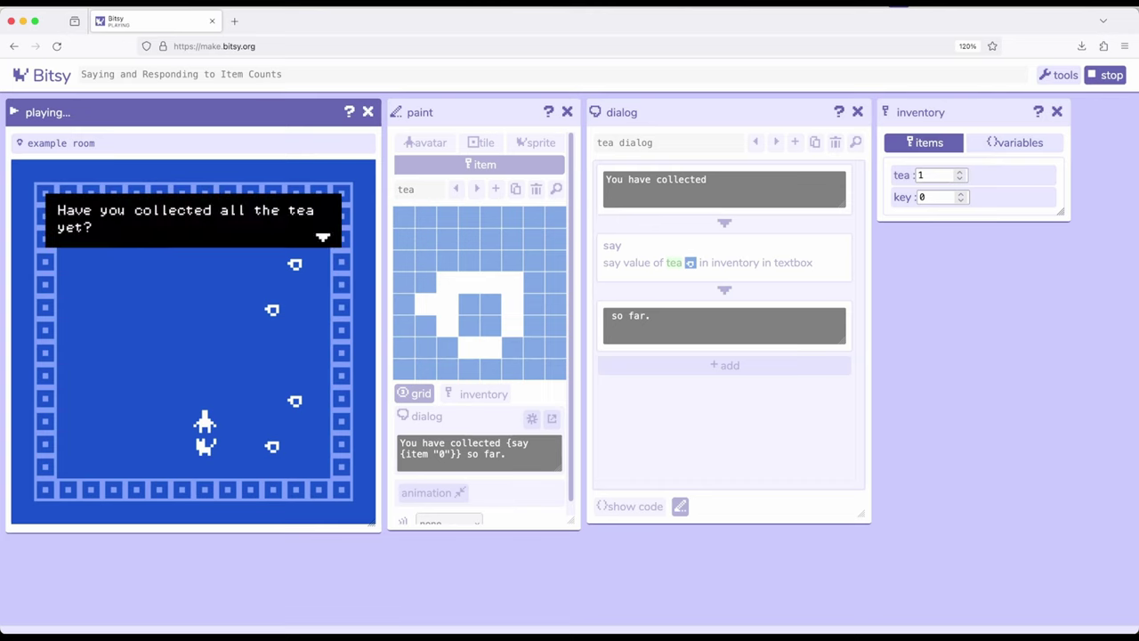
pyautogui.press('Down')
pyautogui.press('Down')
pyautogui.press('Up')
pyautogui.press('Up')
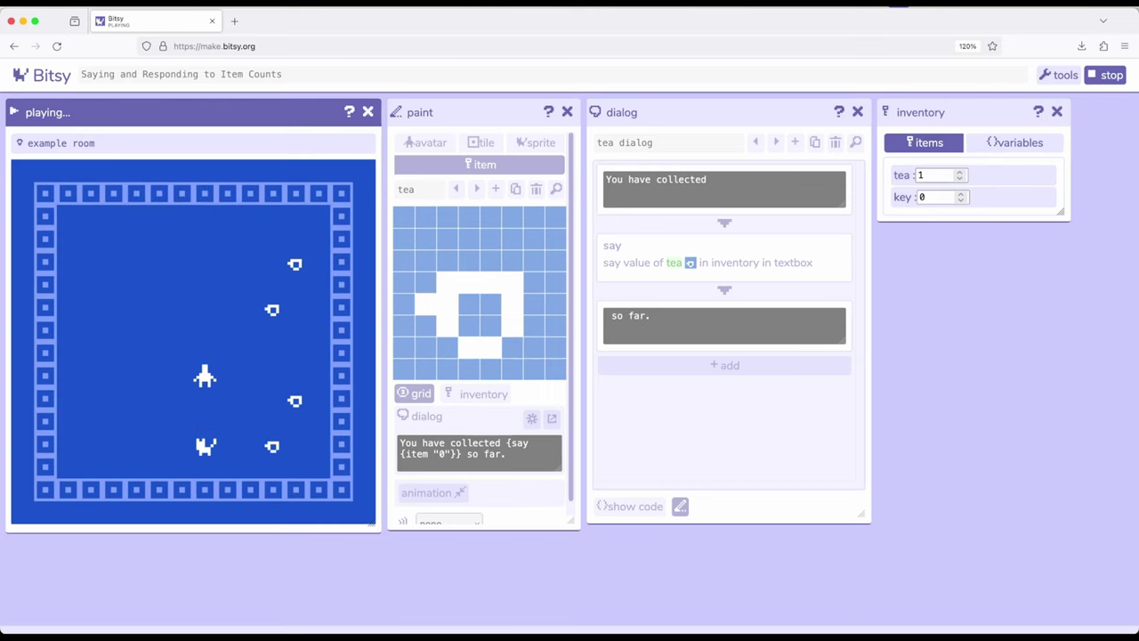
# Step: Stop play mode, returning to the tea item's dialog with tea inventory reset to 0
pyautogui.click(1105, 74)
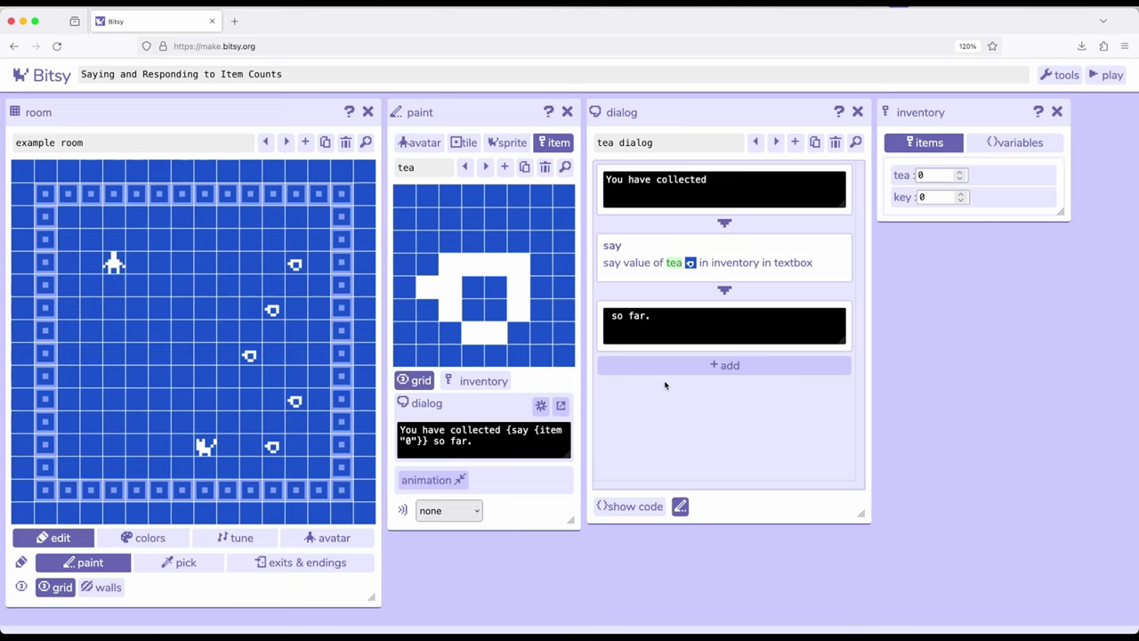
# Step: Show the cat sprite and its "Have you collected all the tea yet?" branching dialog
pyautogui.click(509, 142)
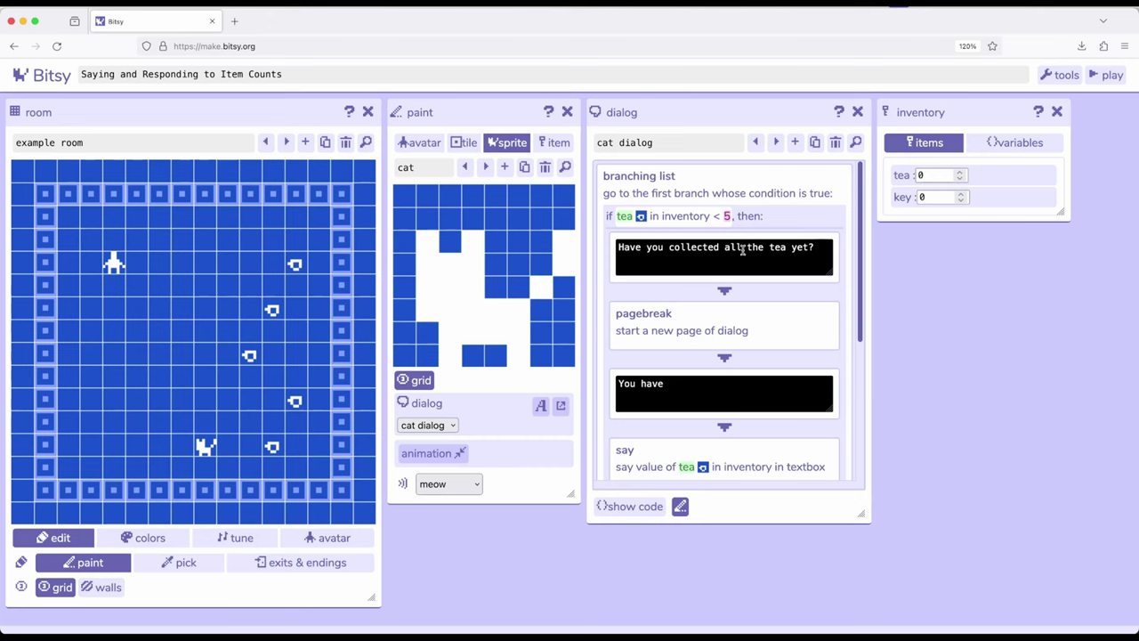
pyautogui.scroll(-5, 708, 260)
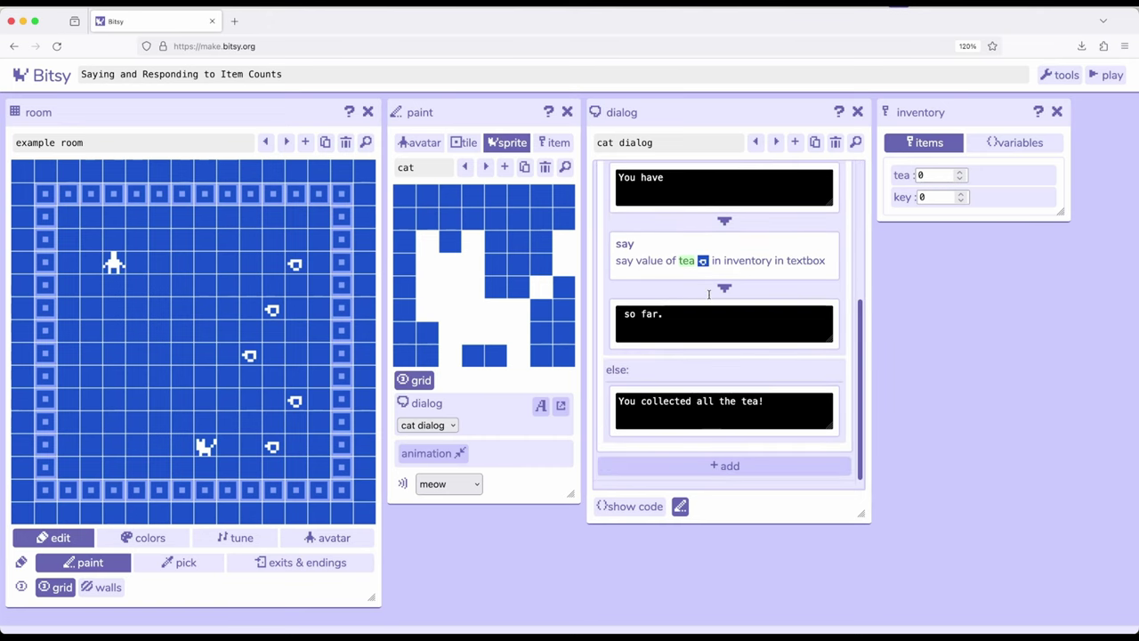
pyautogui.moveTo(681, 123); pyautogui.dragTo(685, 117)
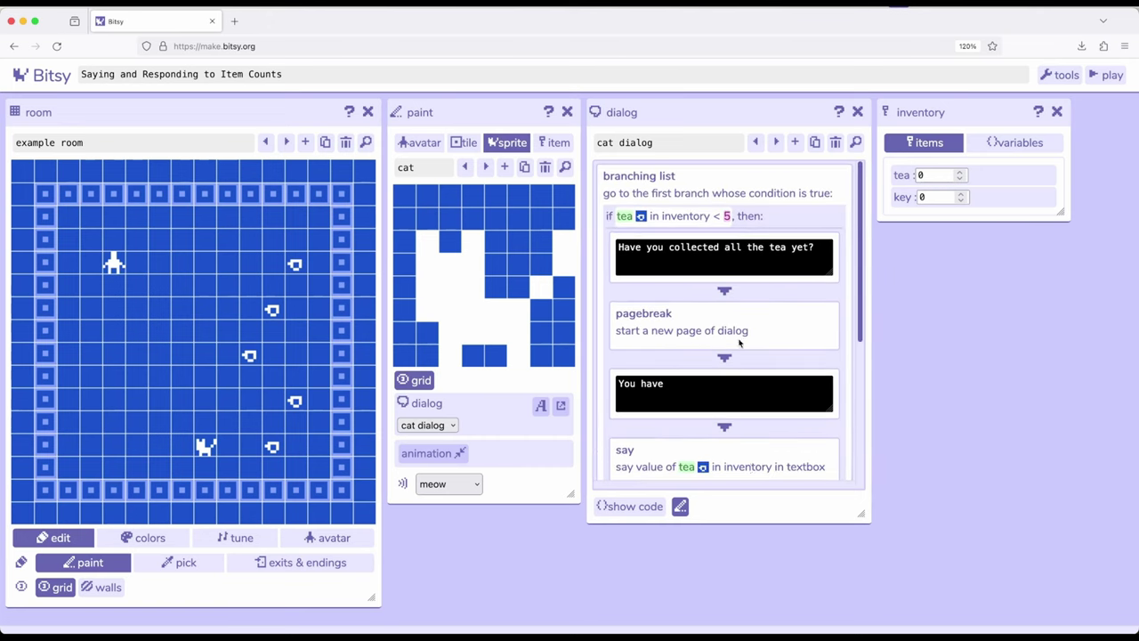
pyautogui.scroll(-5, 740, 392)
pyautogui.click(723, 466)
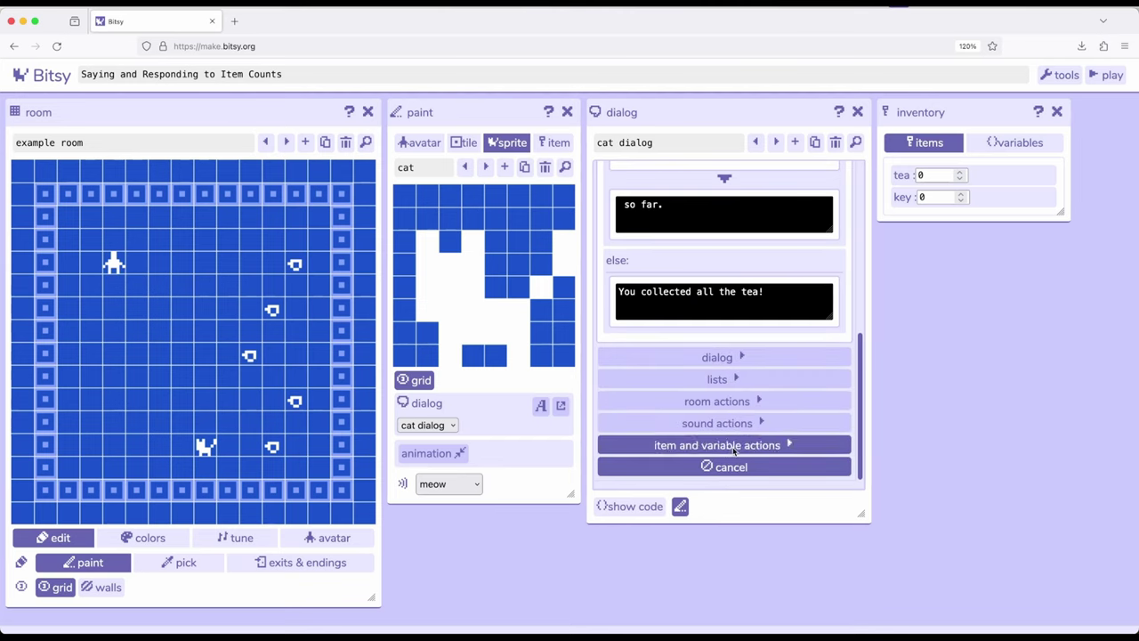
pyautogui.click(697, 446)
pyautogui.scroll(-1, 698, 445)
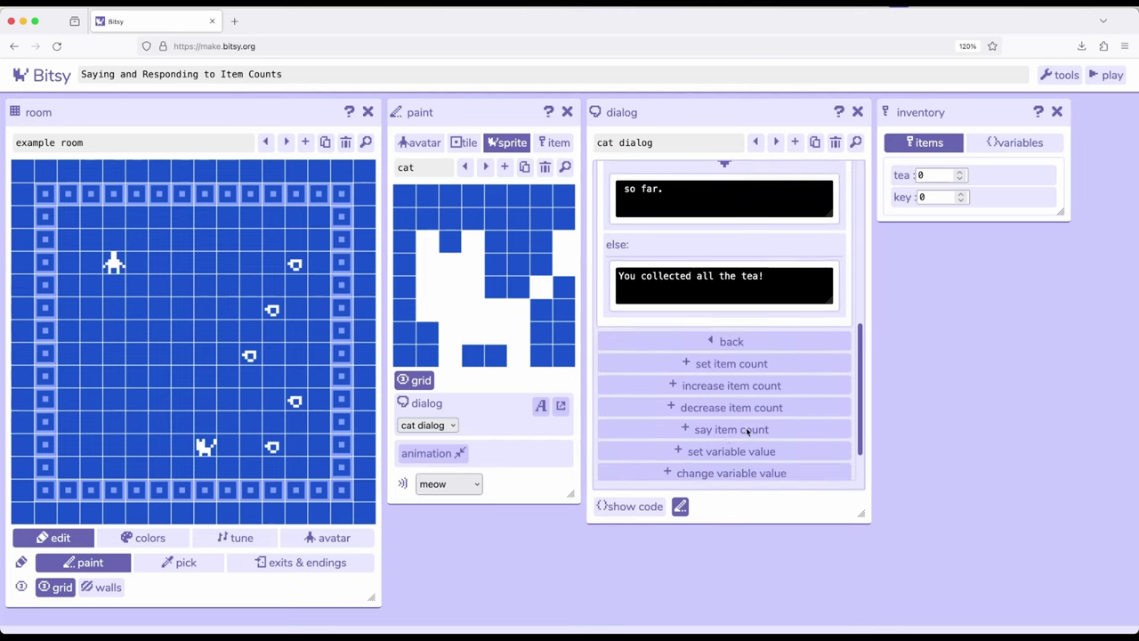
pyautogui.scroll(-2, 719, 452)
pyautogui.click(725, 466)
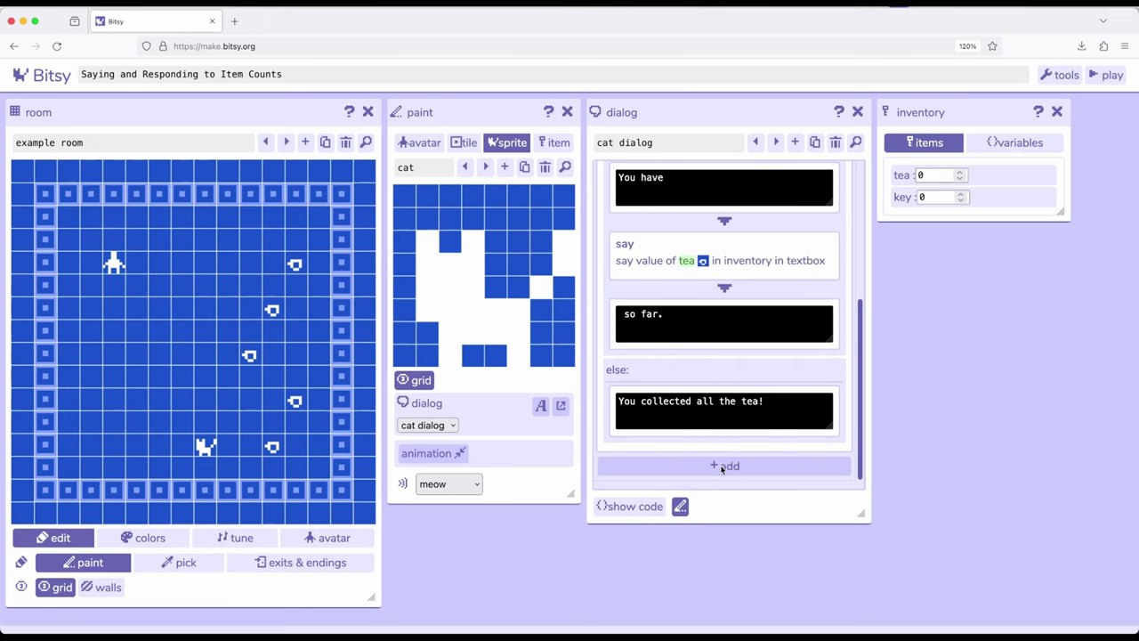
pyautogui.scroll(5, 727, 398)
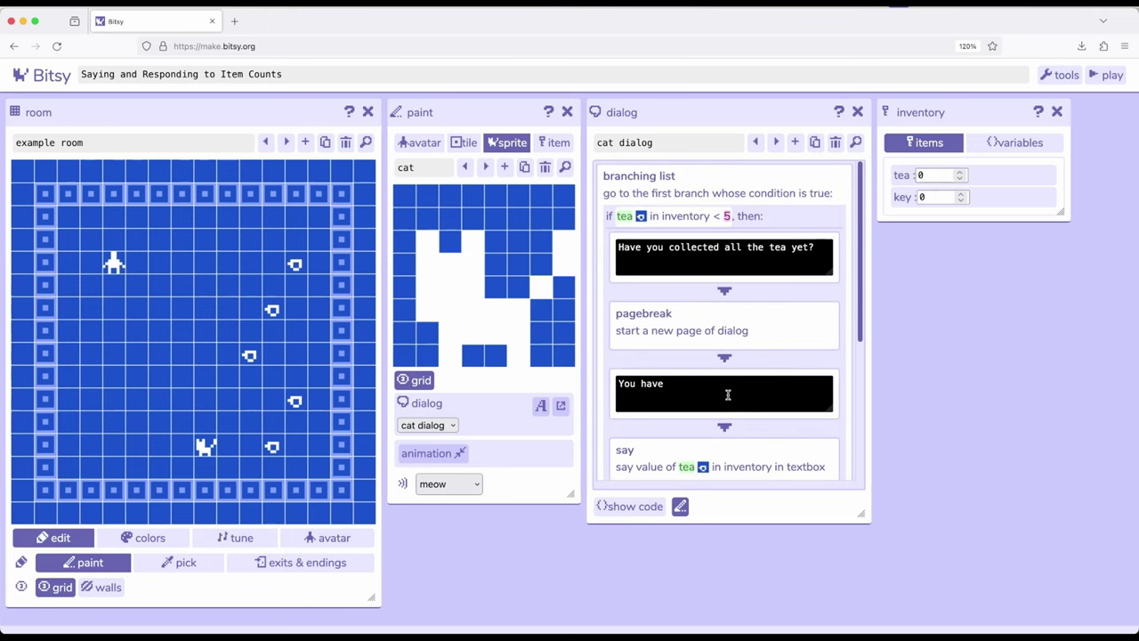